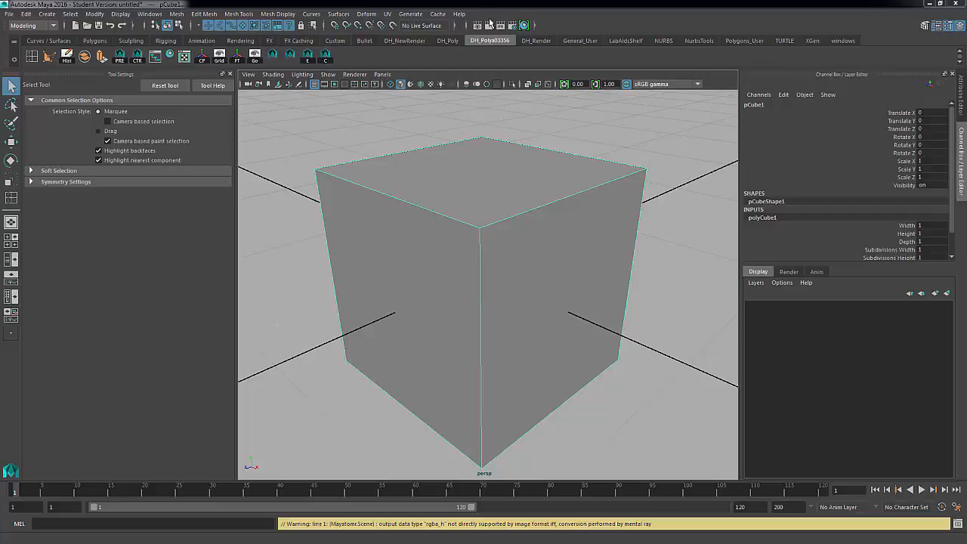
Render the current frame of the cube from the perspective camera
left_click(489, 25)
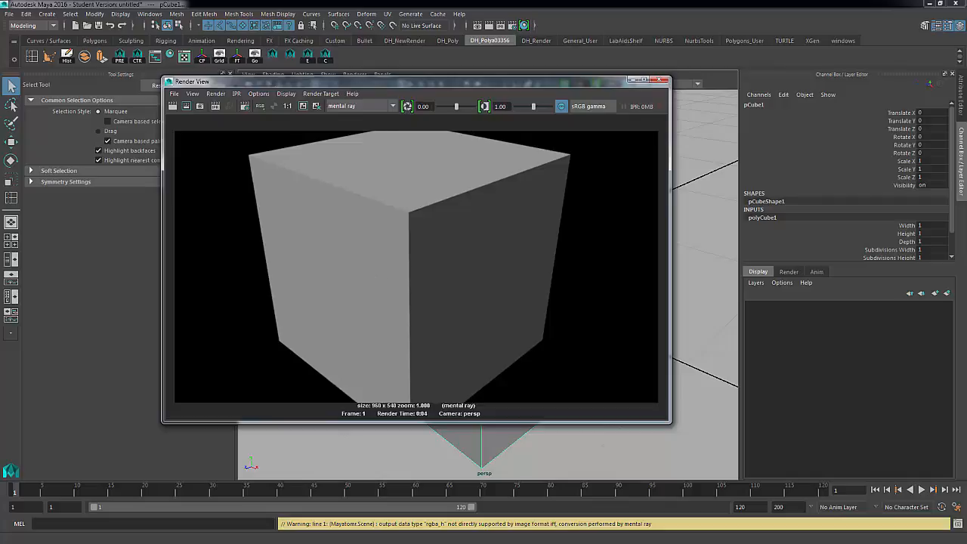
Switch to the web browser and examine the edges in the tablet, PC case, plywood, cutting board, baseboard and stone wall photos
key("alt+Tab")
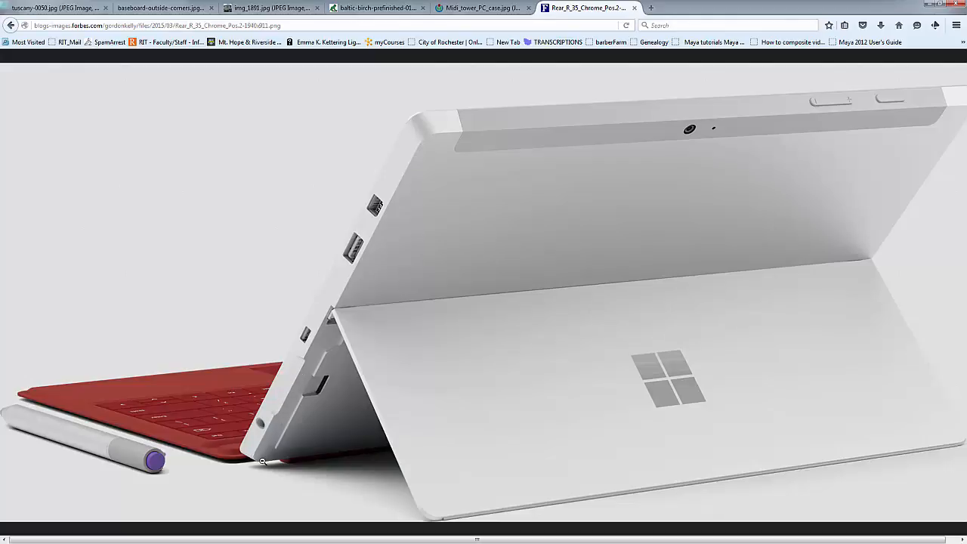
left_click(496, 9)
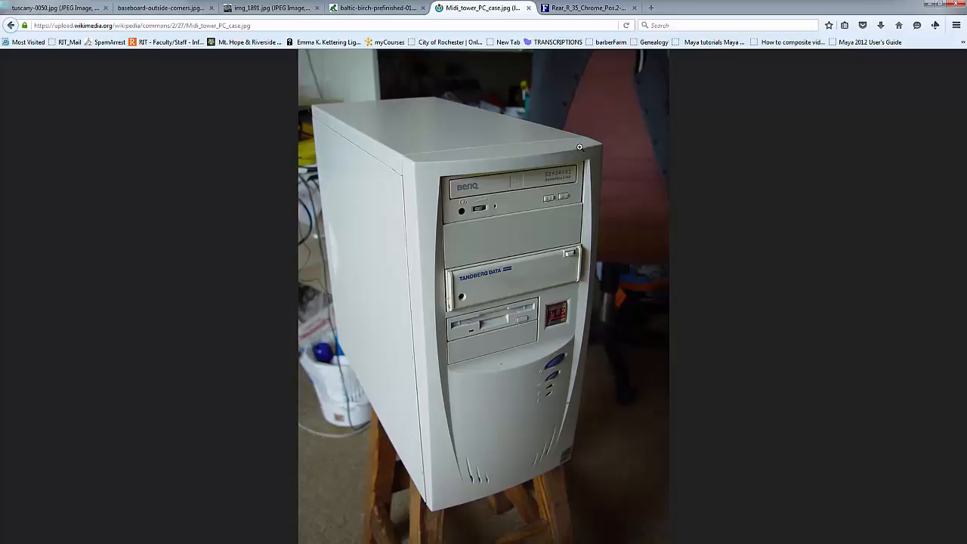
left_click(393, 8)
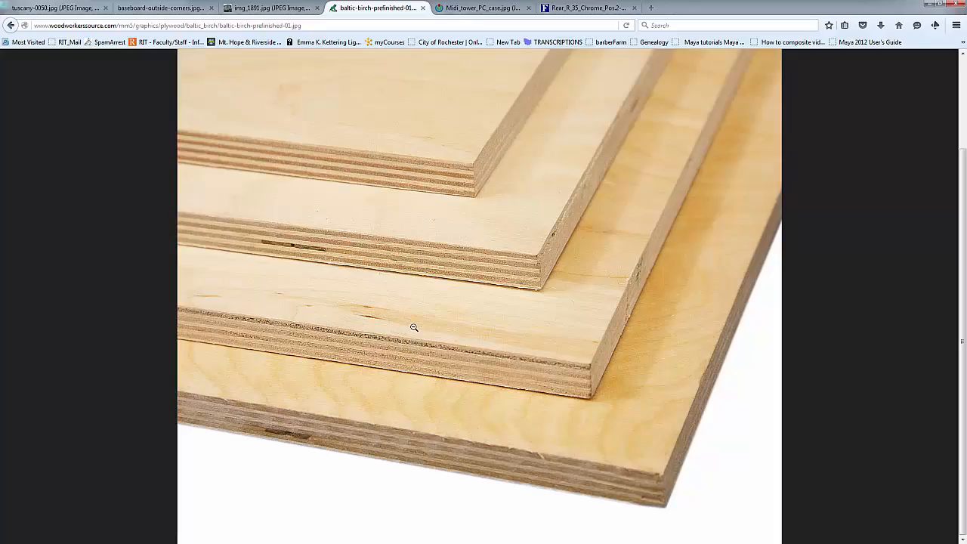
left_click(295, 9)
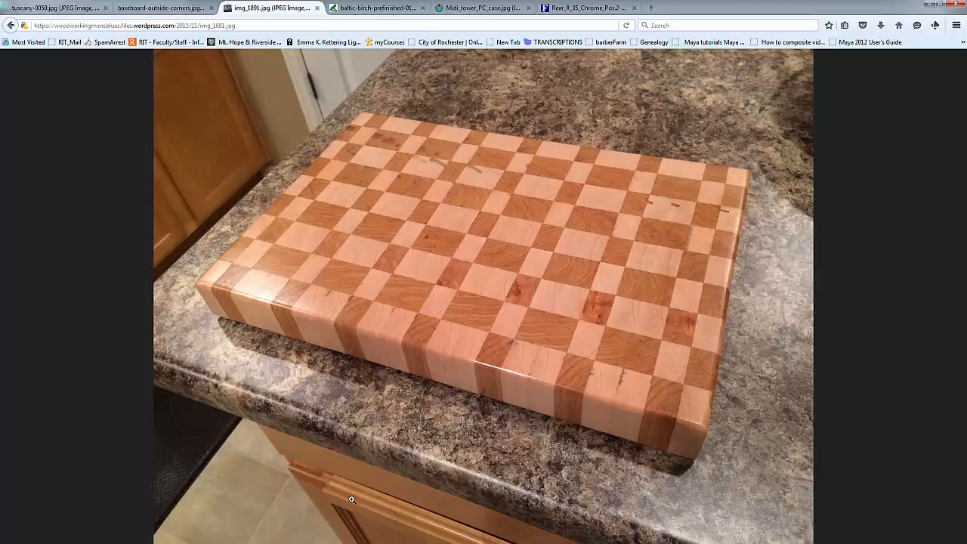
left_click(163, 9)
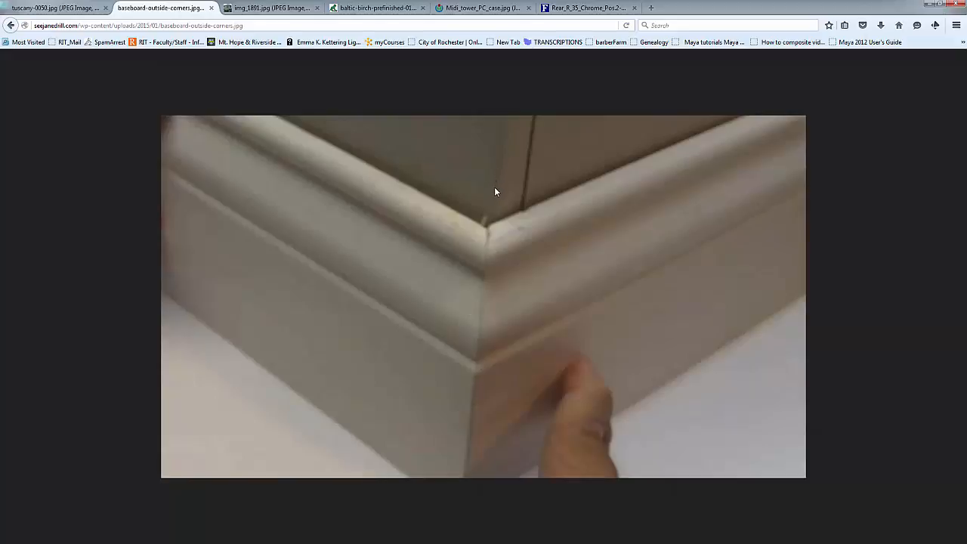
left_click(55, 8)
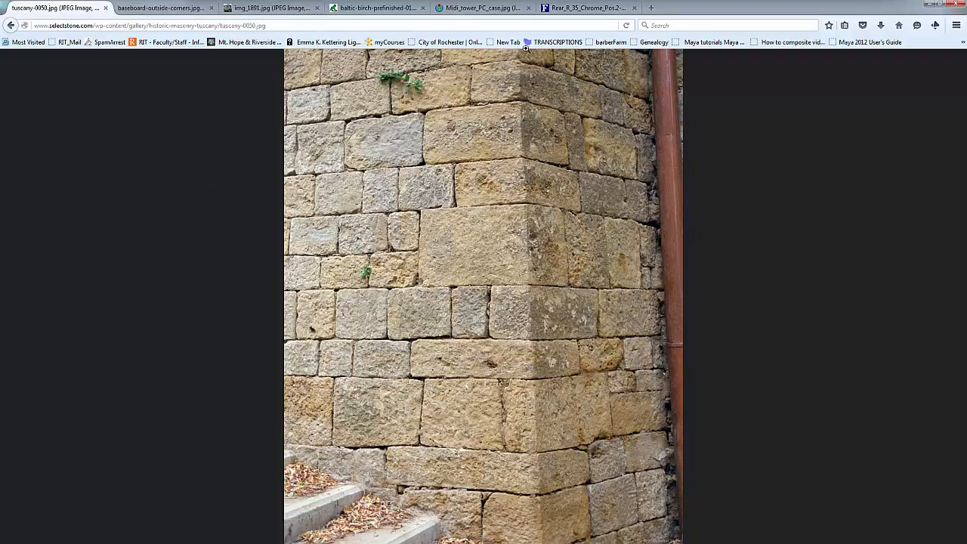
left_click(933, 6)
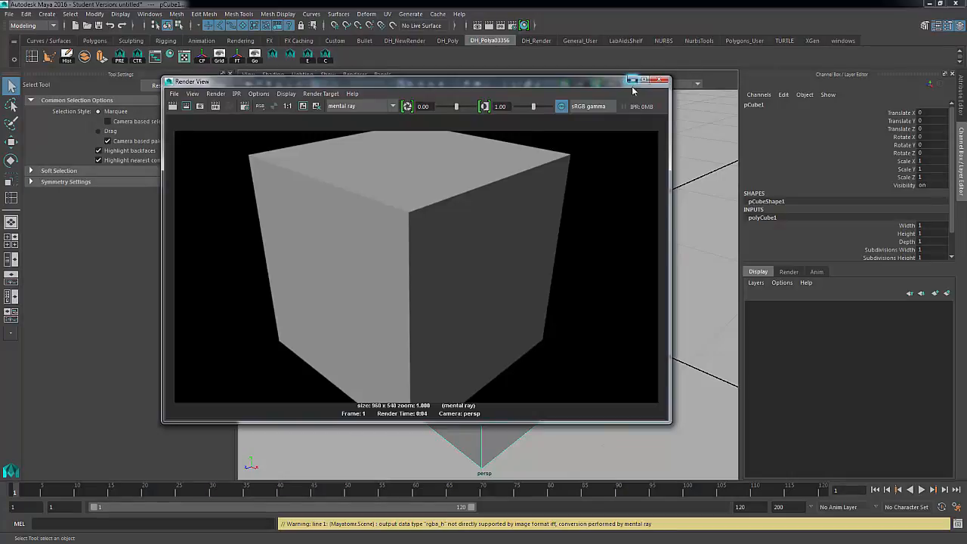
Minimize the render window and turn on Wireframe on Shaded for the perspective view, leaving the cube selected
left_click(631, 81)
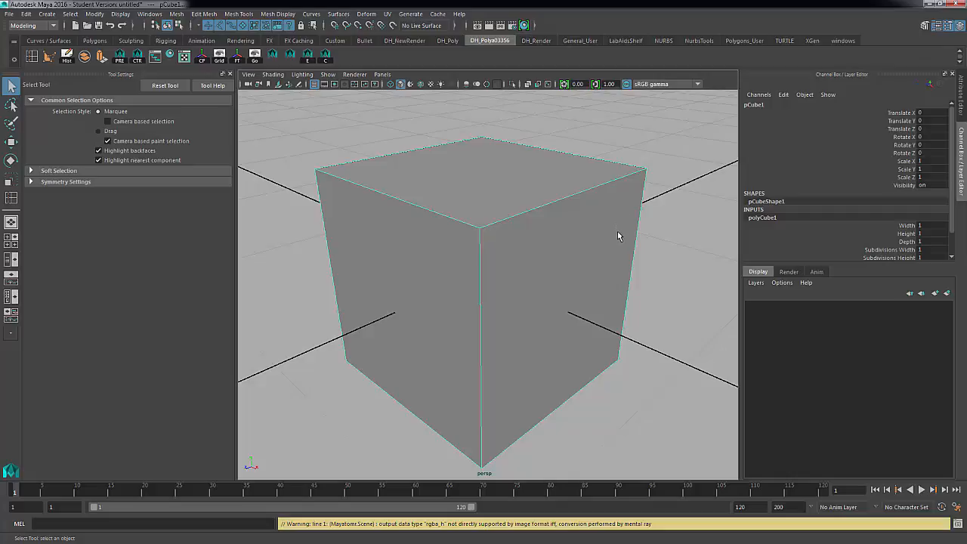
left_click(661, 233)
left_click(589, 242)
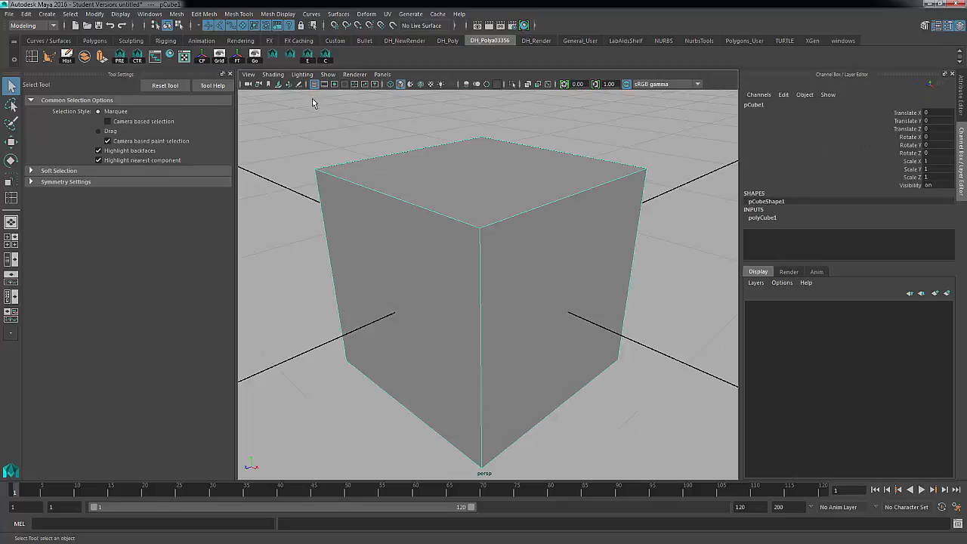
left_click(274, 75)
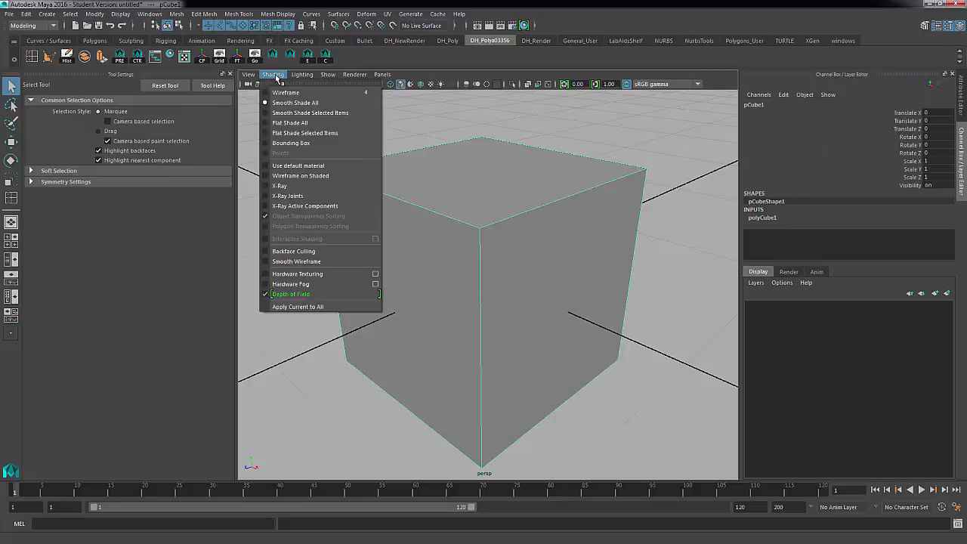
left_click(300, 176)
left_click(668, 237)
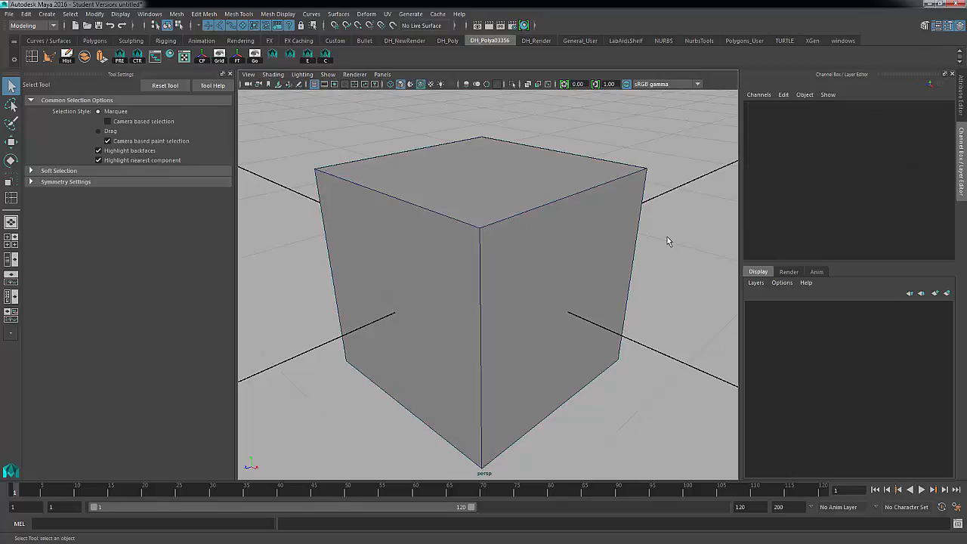
left_click(612, 236)
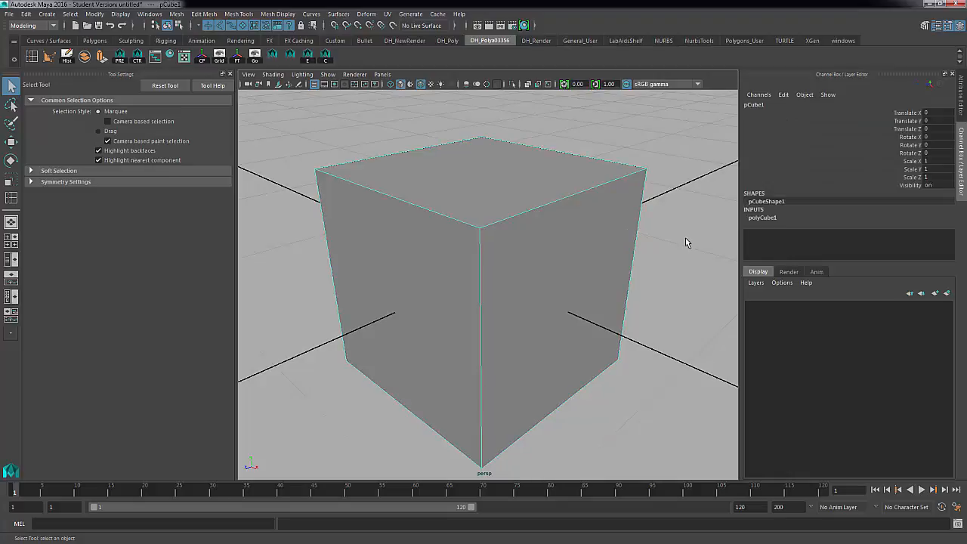
Turn on the smooth mesh preview for the selected cube
key("3")
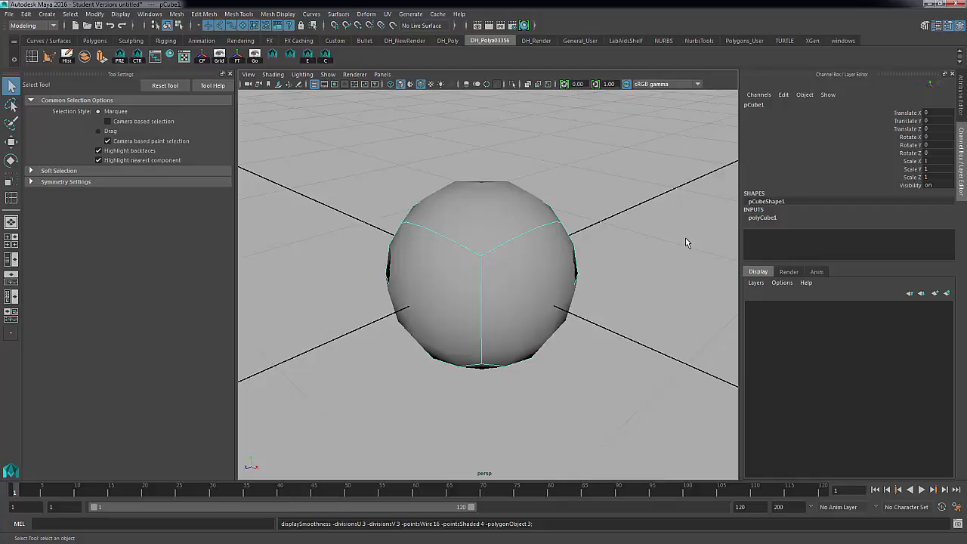
right_click_drag(686, 242, 555, 209, "alt")
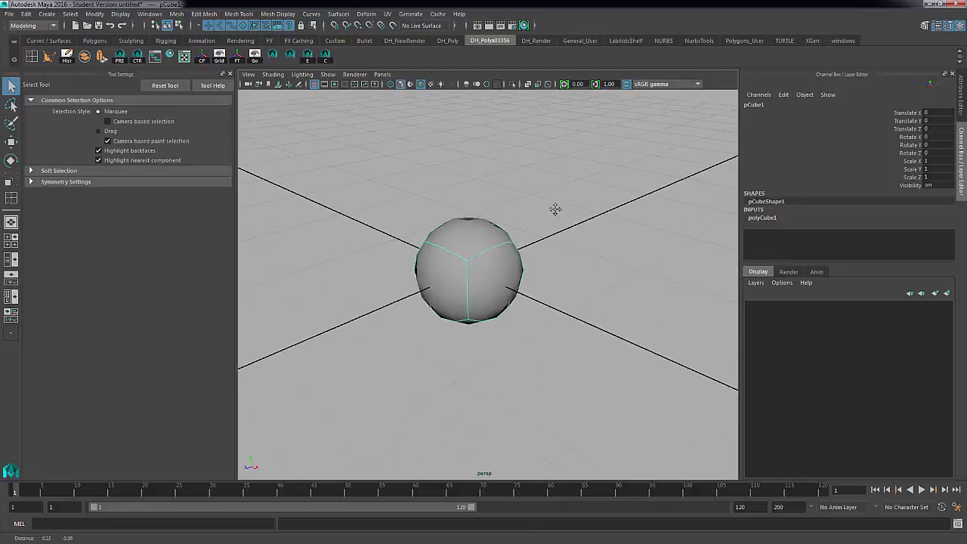
middle_click_drag(556, 209, 533, 198, "alt")
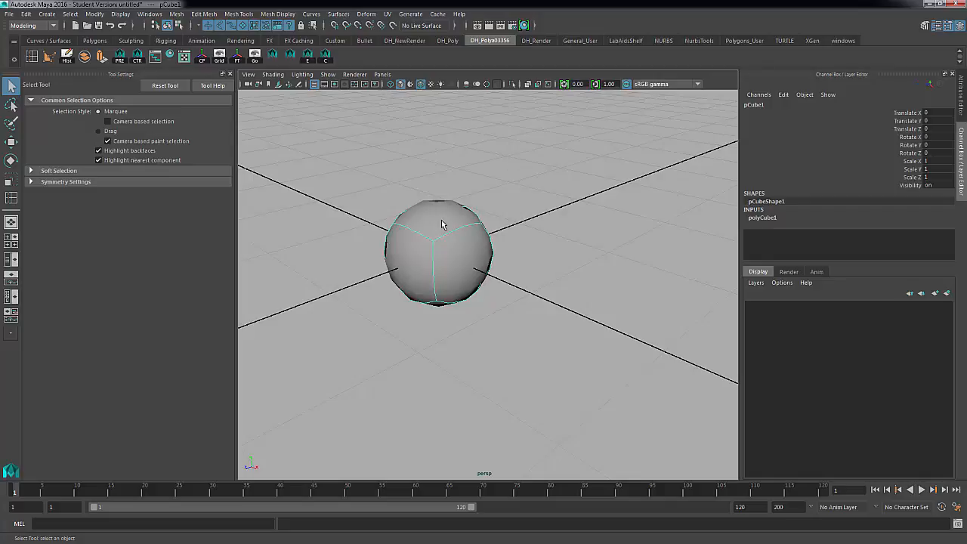
Convert the cube's smooth mesh preview to polygons and reselect the converted mesh
left_click(103, 15)
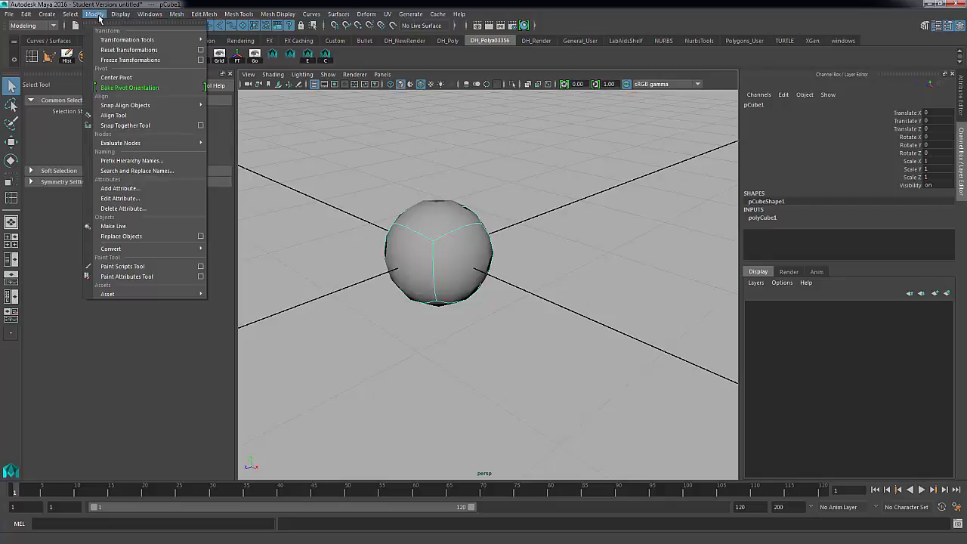
mouse_move(132, 252)
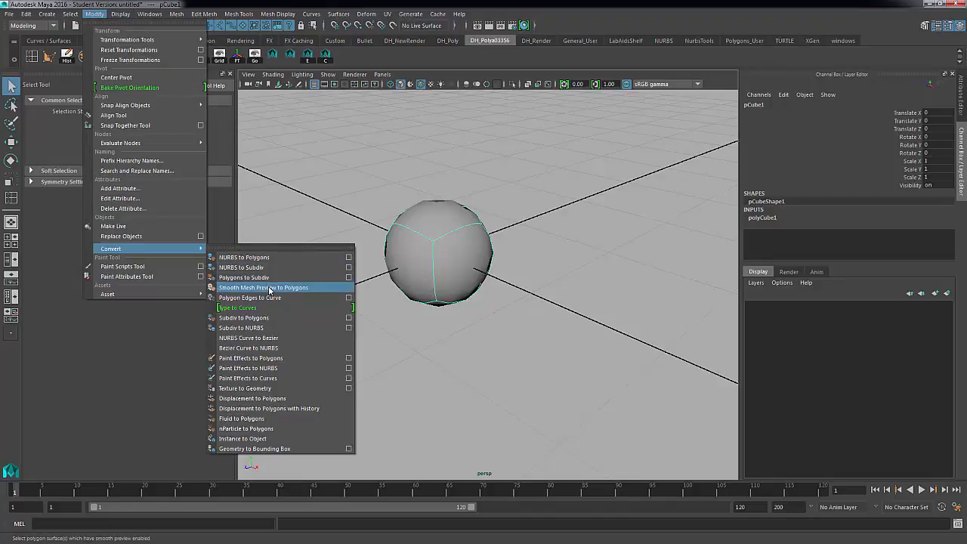
left_click(270, 287)
left_click(392, 317)
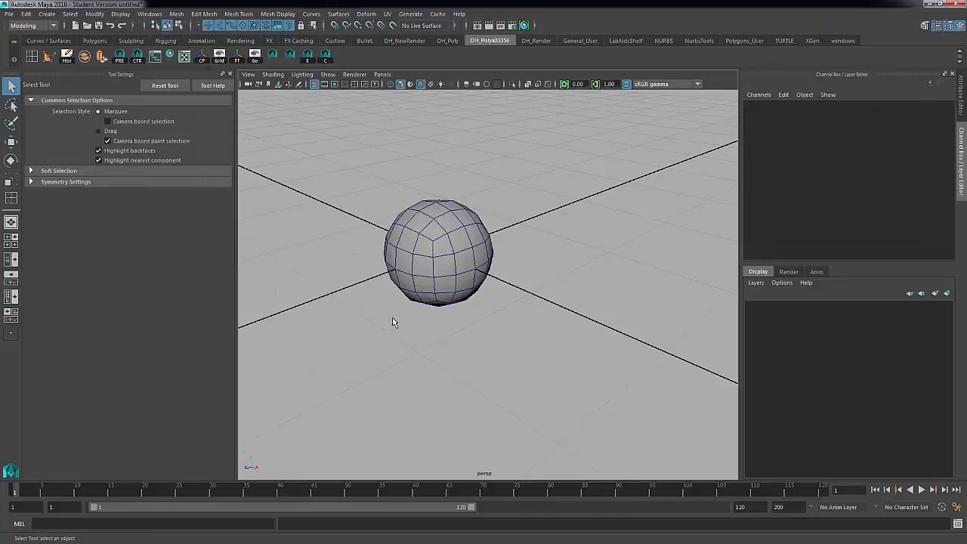
left_click(458, 265)
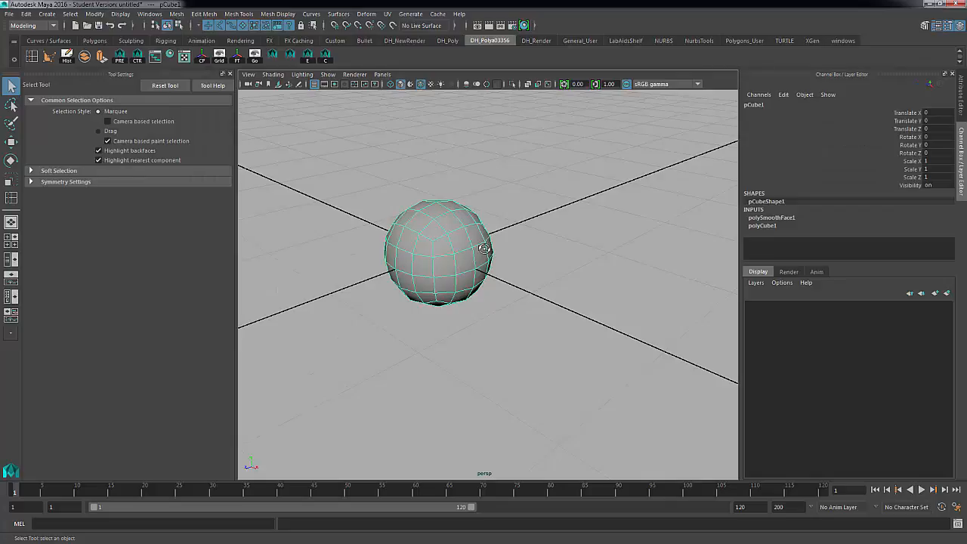
Turn on the Poly Count heads-up display with the smoothed mesh selected and framed
mouse_move(487, 252)
left_mouse_down("alt")
mouse_move(440, 229)
mouse_move(405, 227)
mouse_move(399, 260)
mouse_move(486, 261)
mouse_move(489, 253)
left_mouse_up("alt")
right_click_drag(489, 253, 583, 246, "alt")
middle_click_drag(583, 246, 658, 255, "alt")
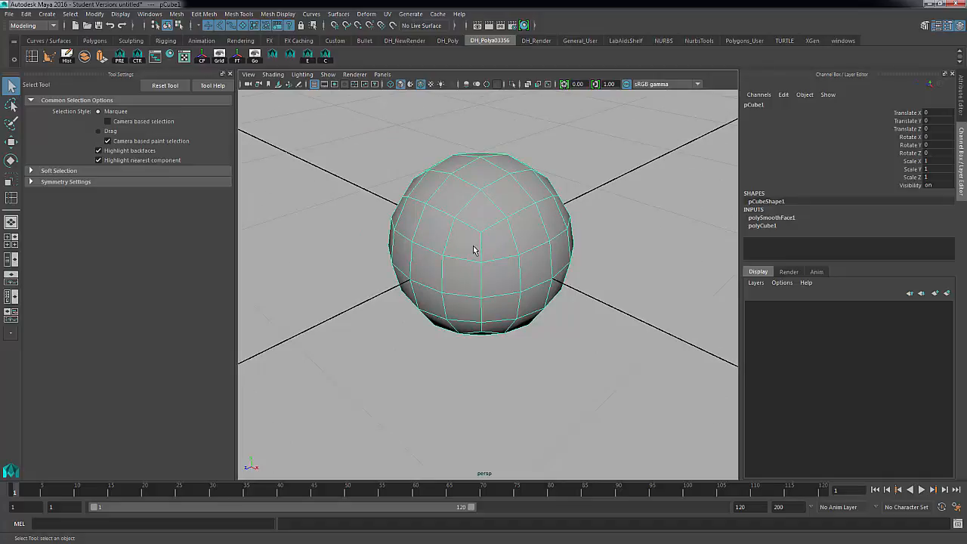
left_click_drag(474, 250, 464, 229, "alt")
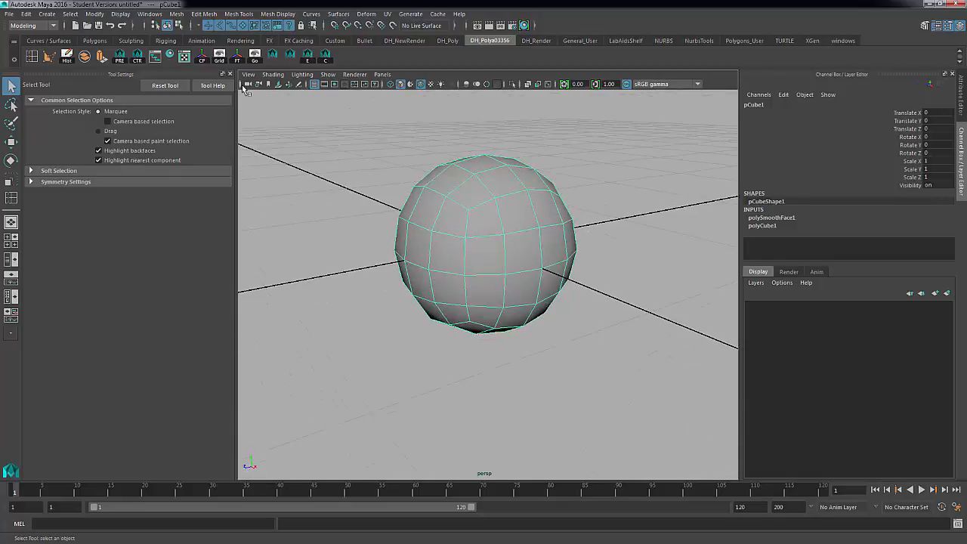
left_click(118, 14)
mouse_move(151, 50)
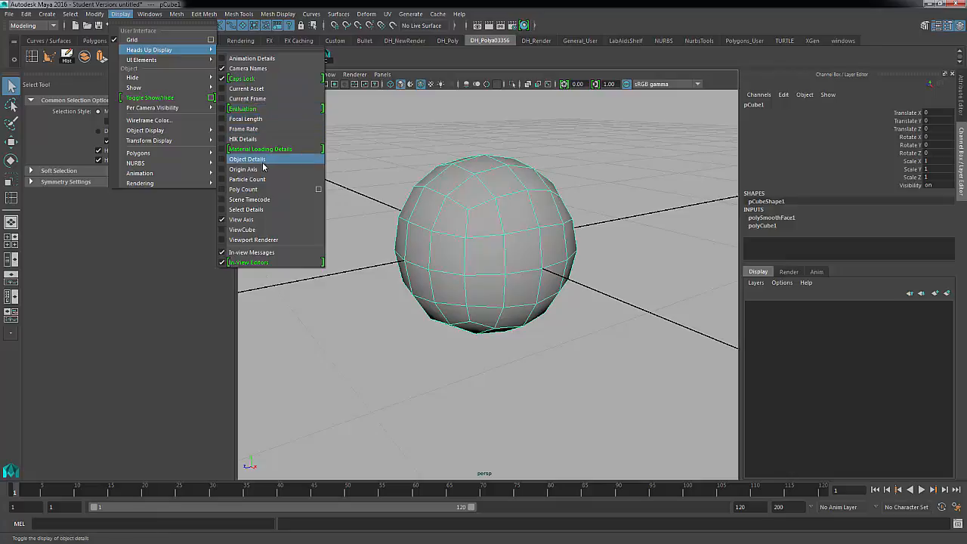
left_click(266, 190)
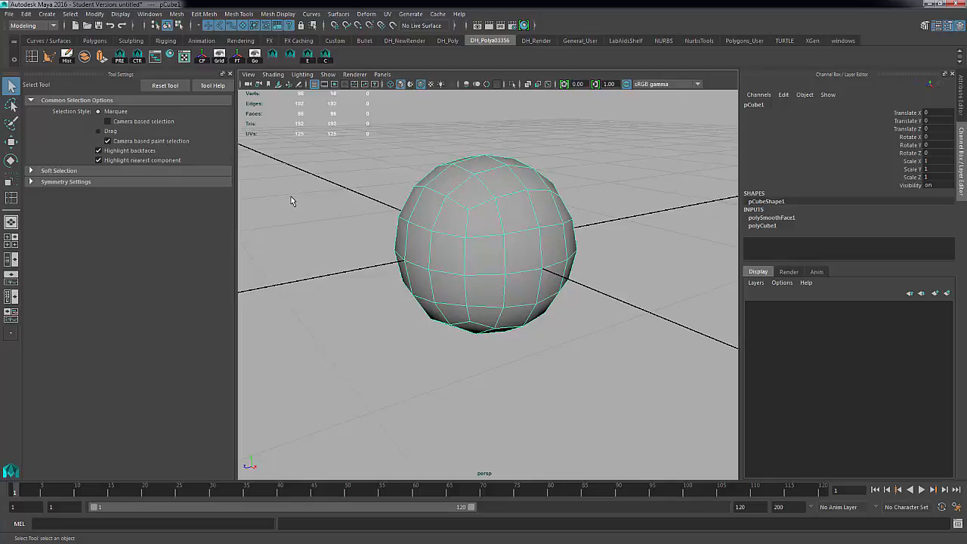
Deselect the smoothed mesh and examine its edge layout from above and from the side
left_click(292, 195)
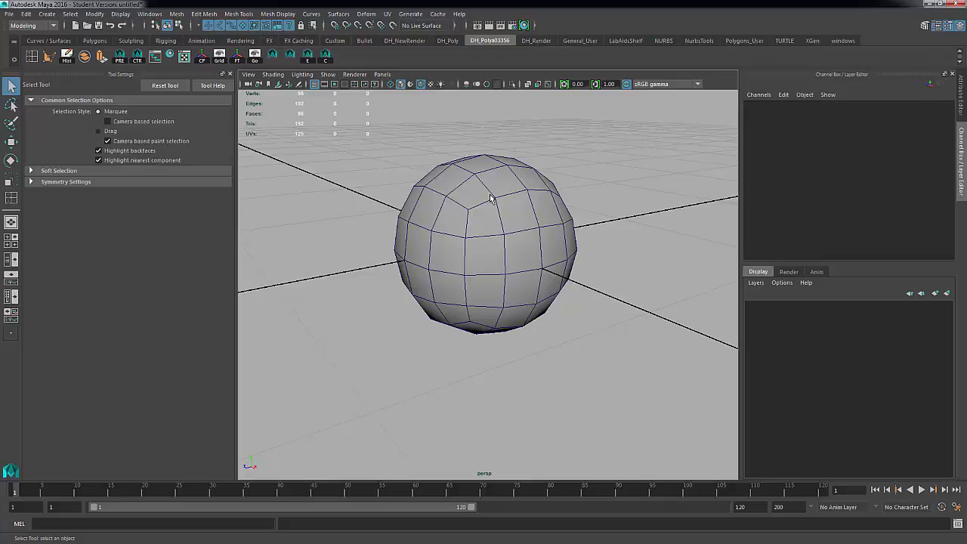
left_click_drag(514, 193, 504, 244, "alt")
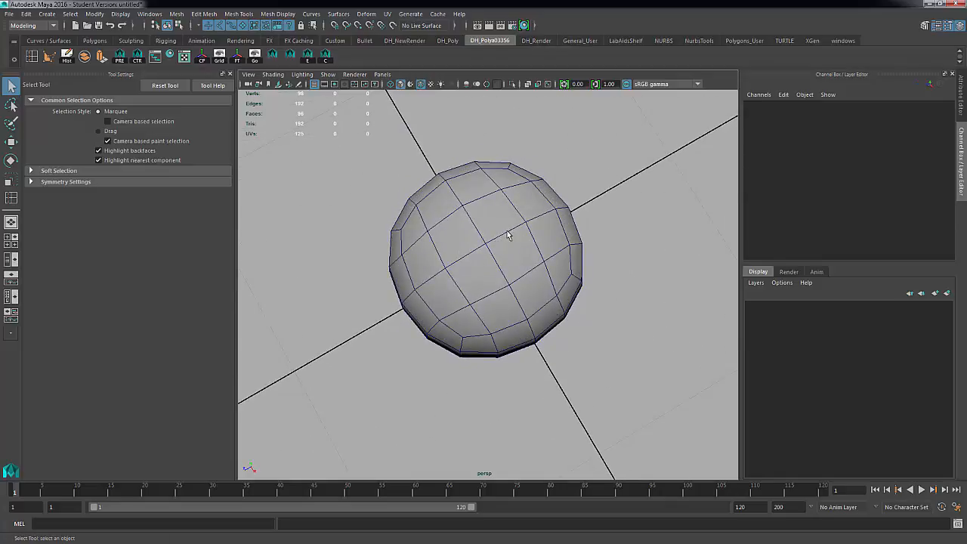
right_click_drag(518, 229, 460, 224, "alt")
left_click_drag(475, 249, 492, 220, "alt")
right_click_drag(491, 220, 527, 208, "alt")
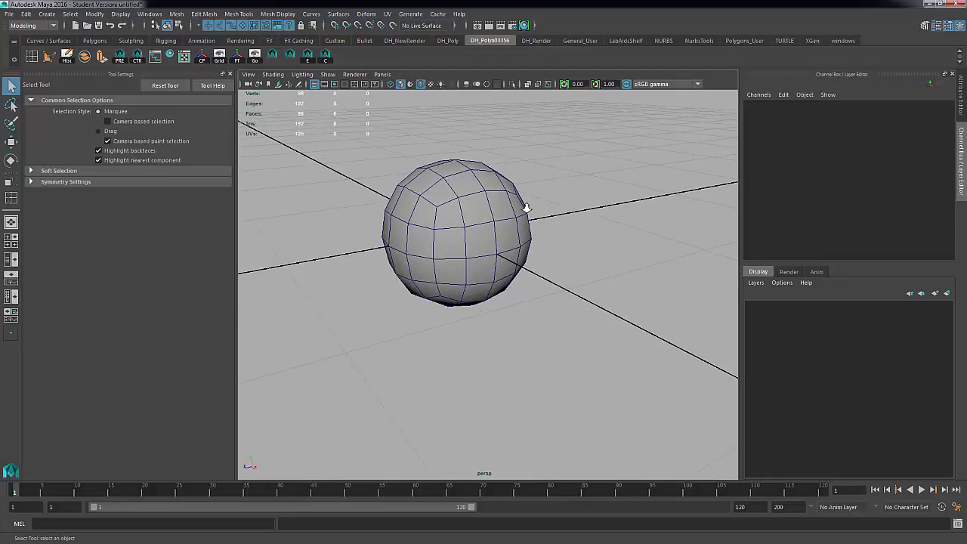
left_click(502, 212)
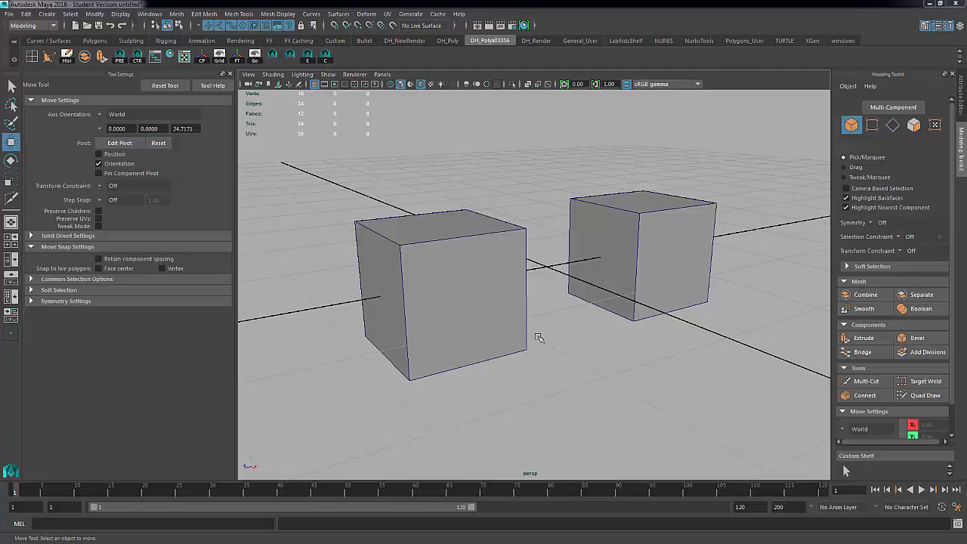
Preview the nearer cube with mesh smoothing, returning it to the unsmoothed display
left_click(500, 306)
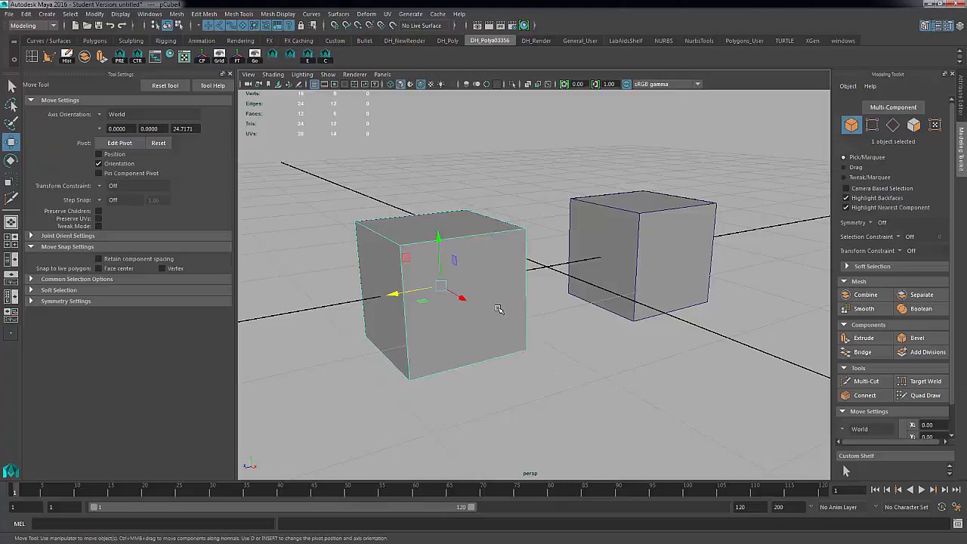
key("3")
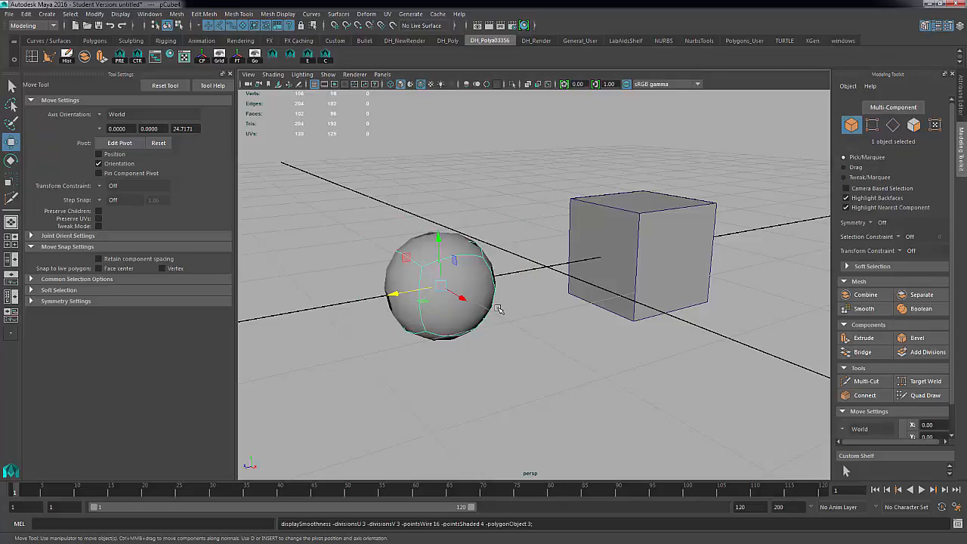
key("1")
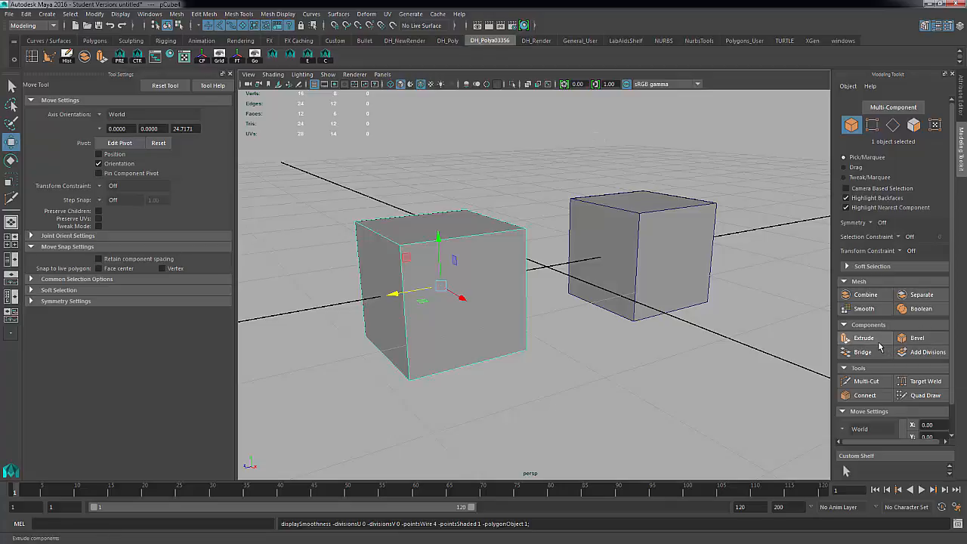
Insert three perpendicular edge loops through the middle of the nearer cube with the Multi-Cut tool
left_click(876, 382)
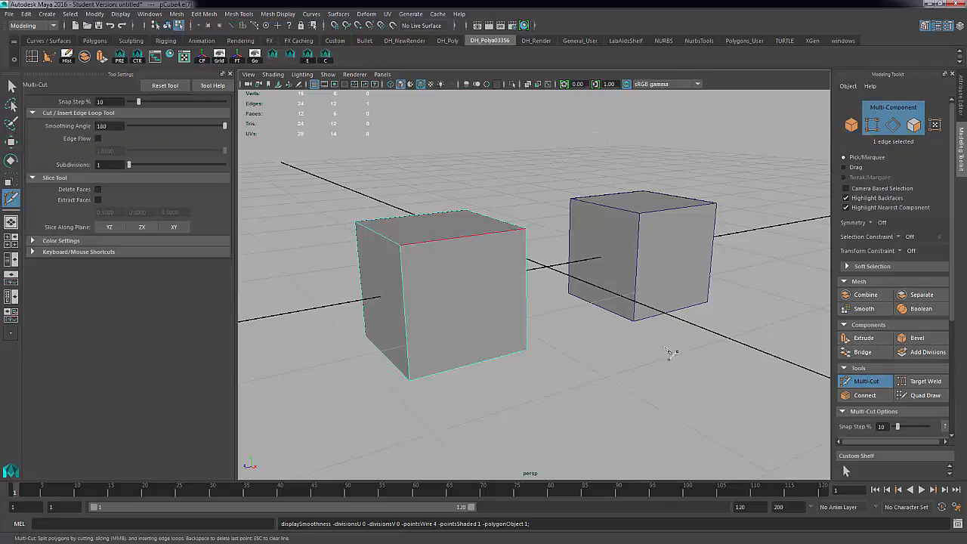
left_click(453, 255)
key("ctrl")
key("ctrl")
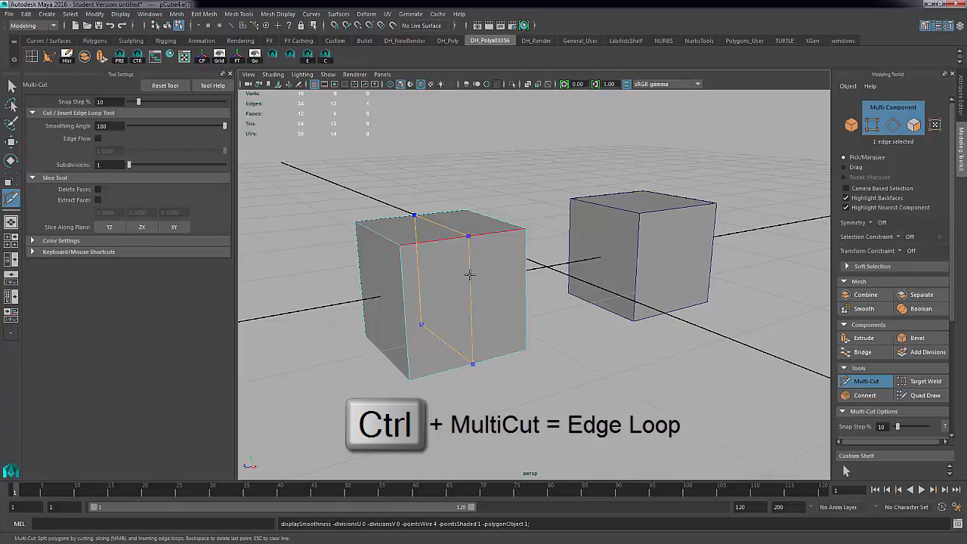
left_click(469, 274, "ctrl")
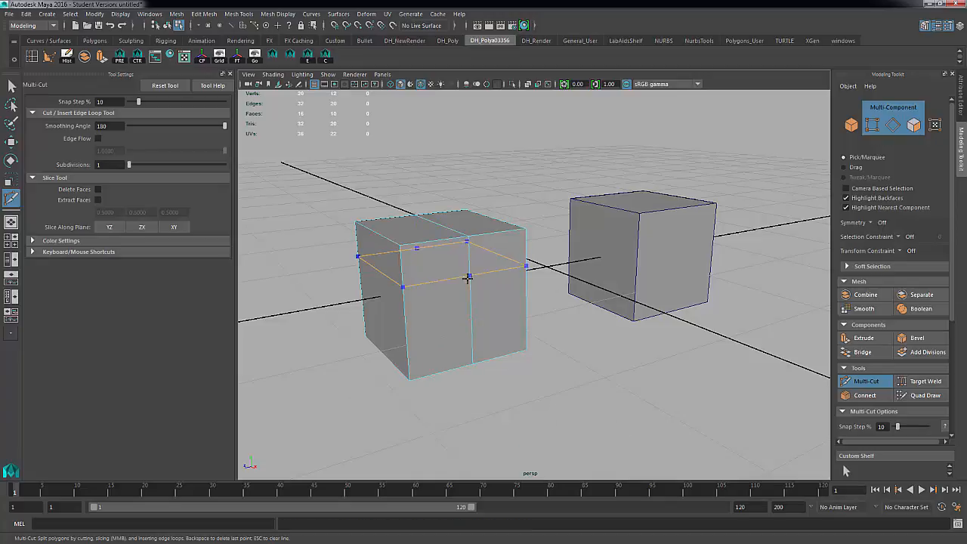
left_click(466, 293, "ctrl")
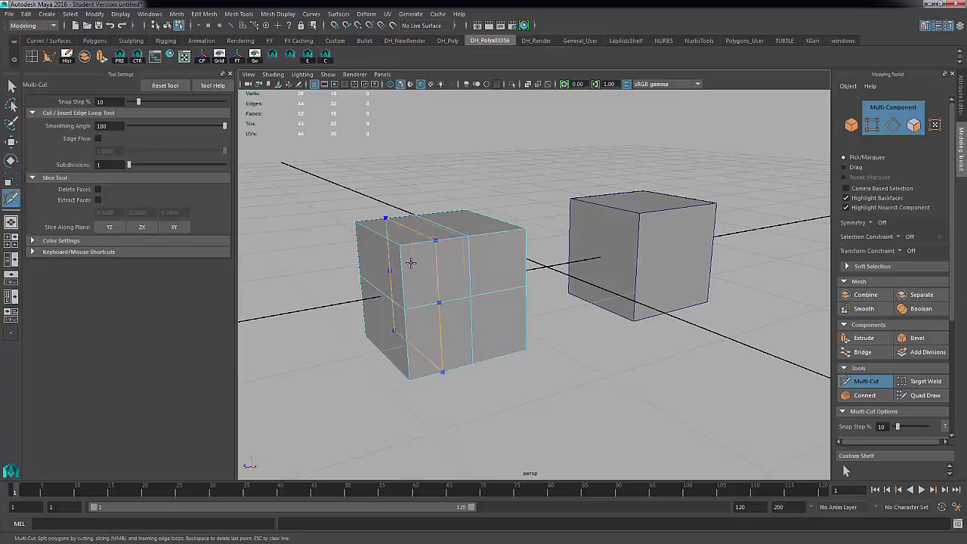
left_click(396, 242, "ctrl")
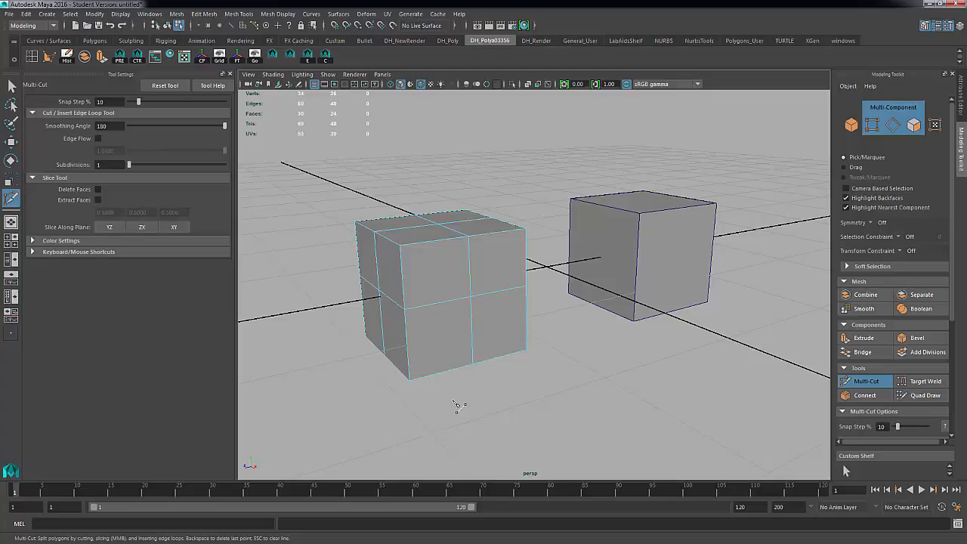
Return the divided cube to object mode and preview it with mesh smoothing, ending in the unsmoothed display
key("q")
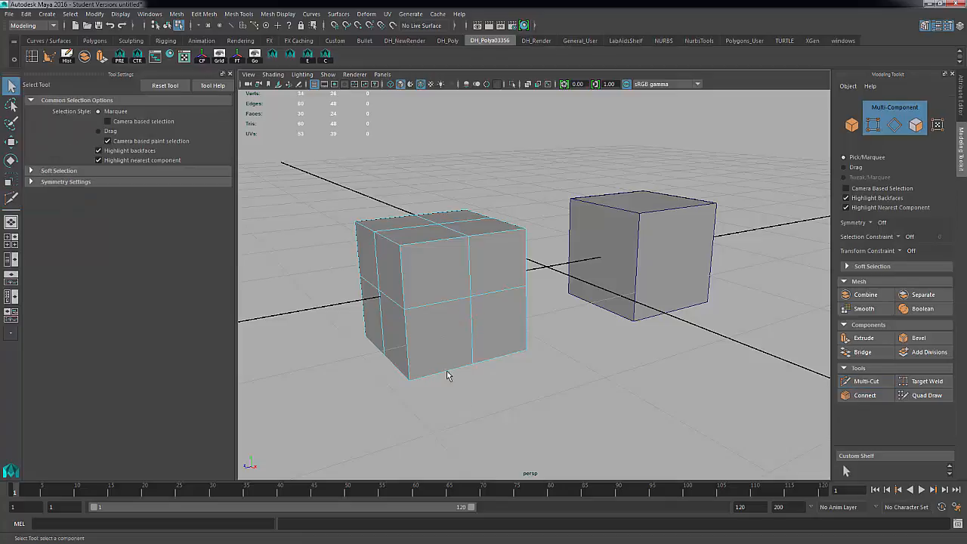
right_click(471, 243)
left_click(521, 229)
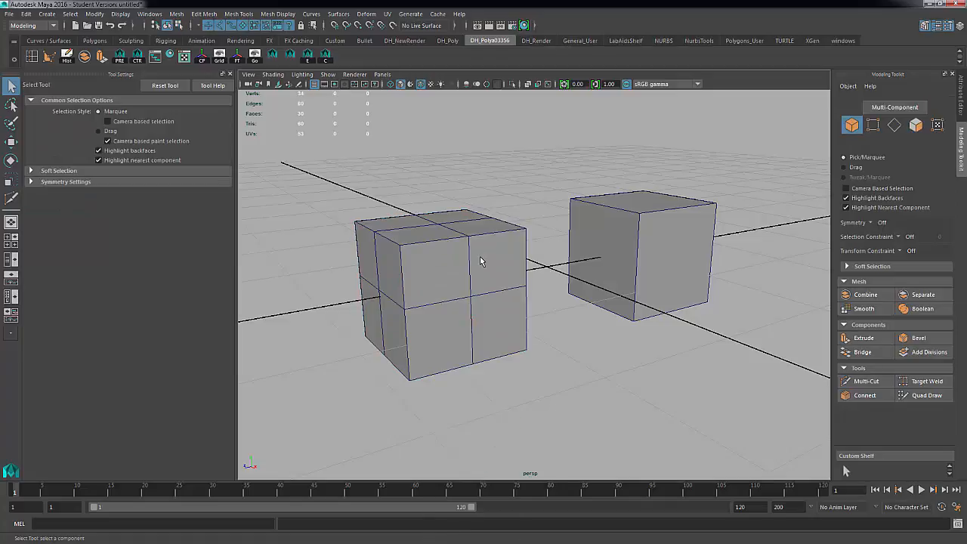
key("3")
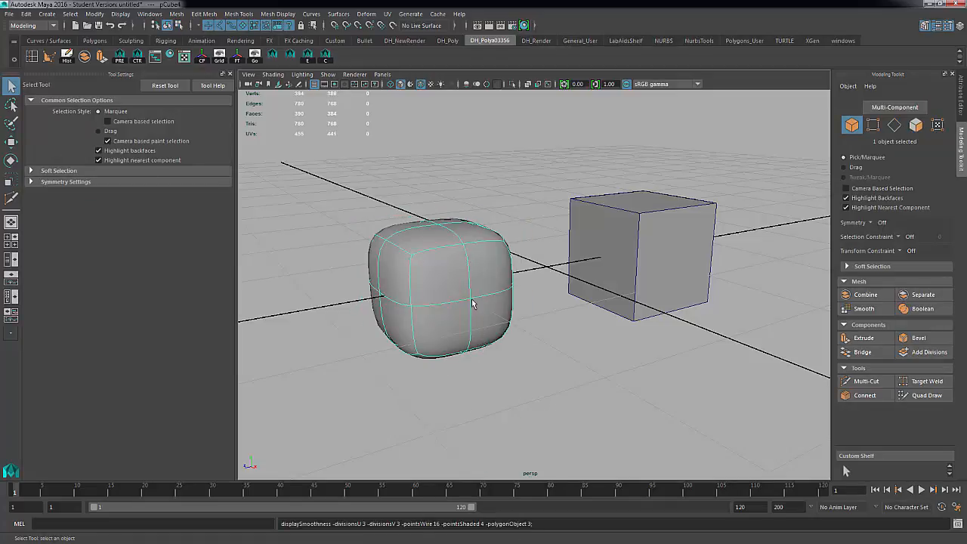
left_click_drag(413, 278, 435, 275, "alt")
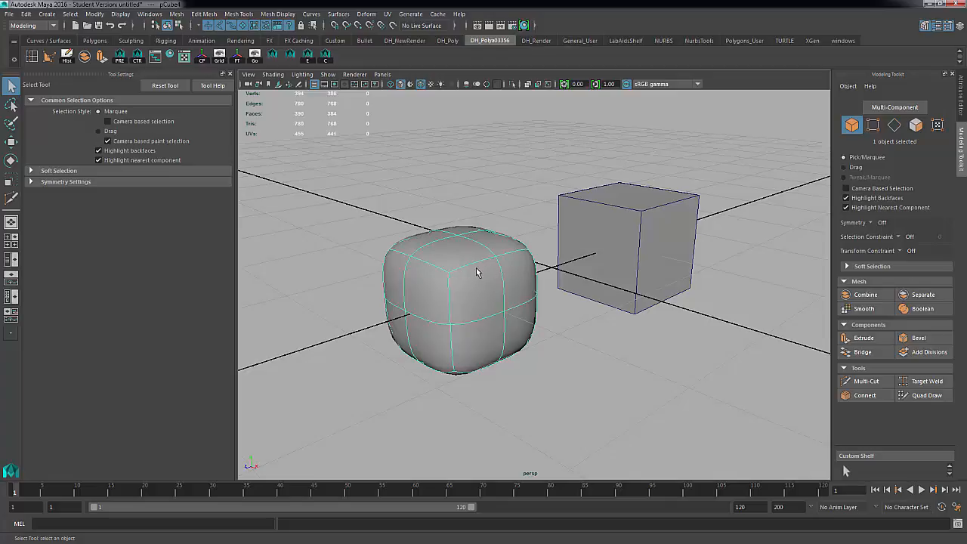
key("1")
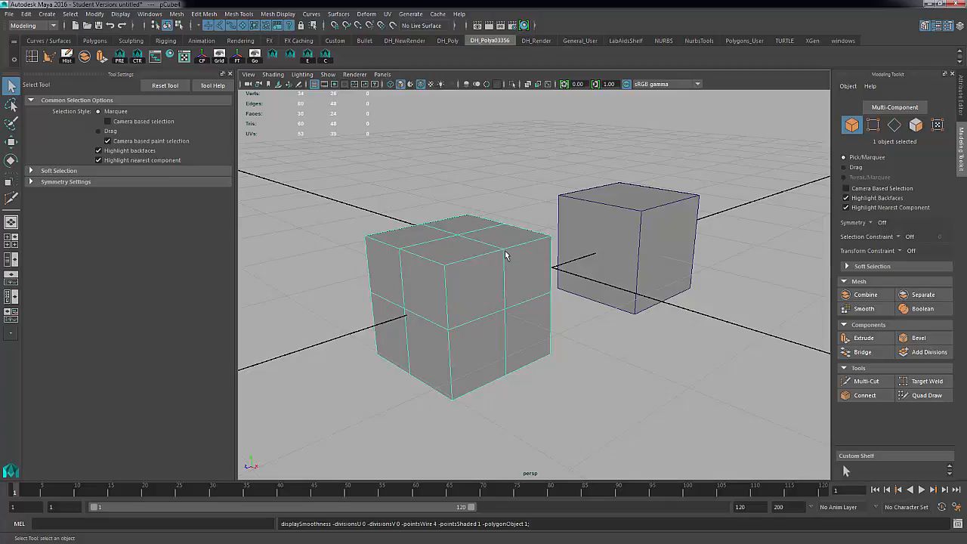
Move the nearer cube's two vertical middle edge loops close to the edges meeting at its front corner
right_click_drag(504, 243, 503, 223)
double_click(504, 261)
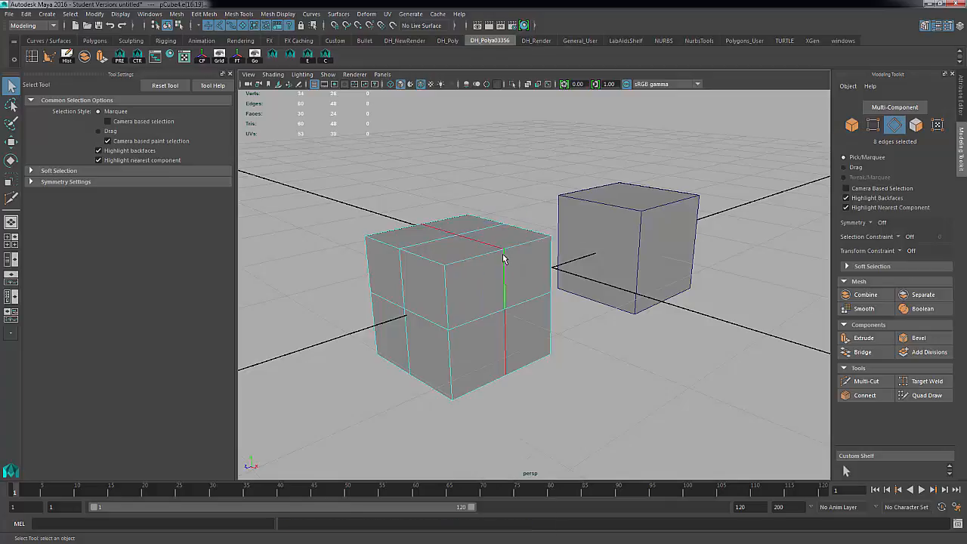
key("w")
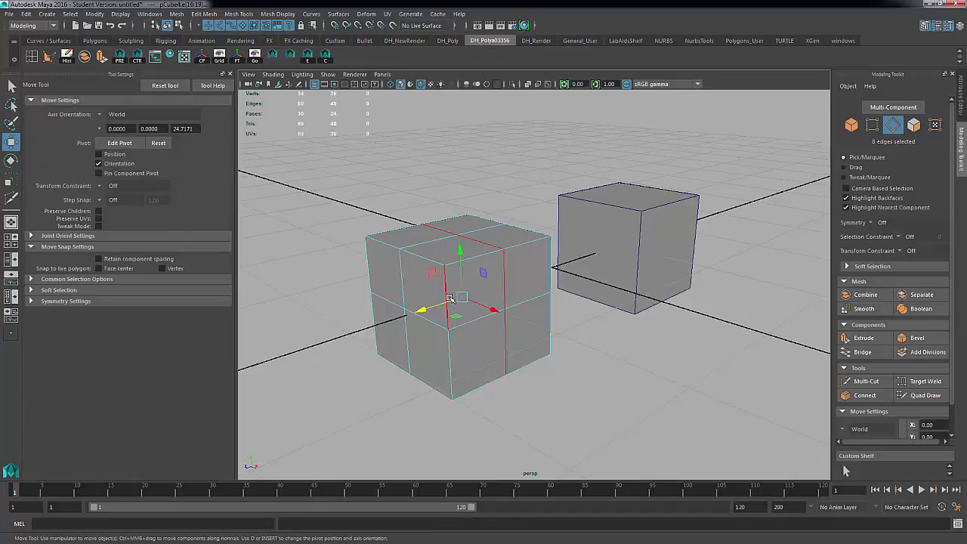
left_click_drag(442, 304, 386, 320)
double_click(428, 245)
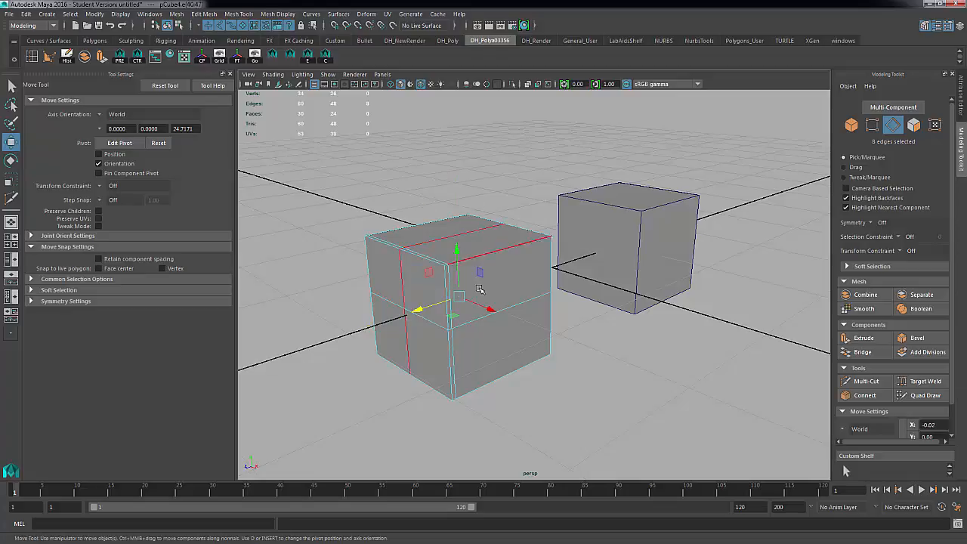
left_click_drag(492, 309, 534, 327)
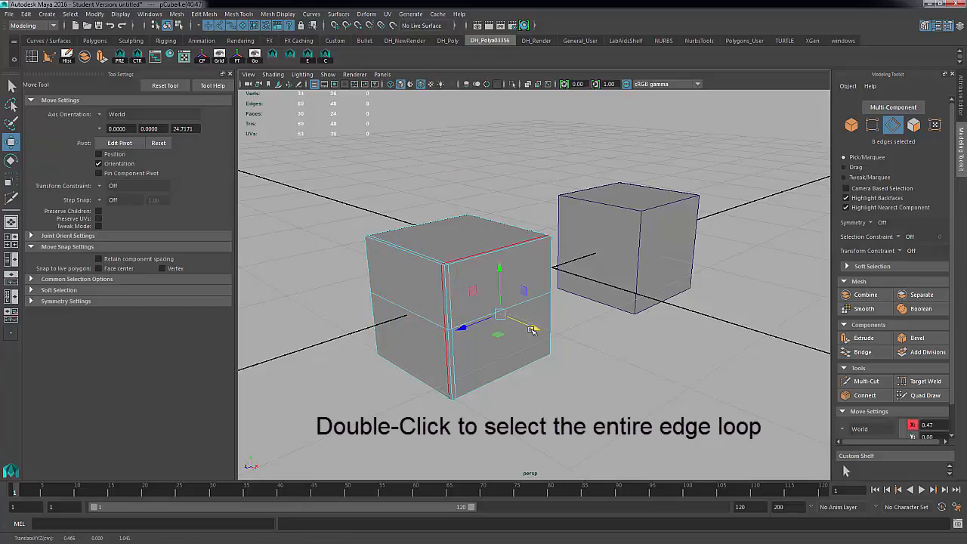
Raise the horizontal middle edge loop close to the cube's top edges and check the loops at the corner
left_click(535, 301)
double_click(535, 301)
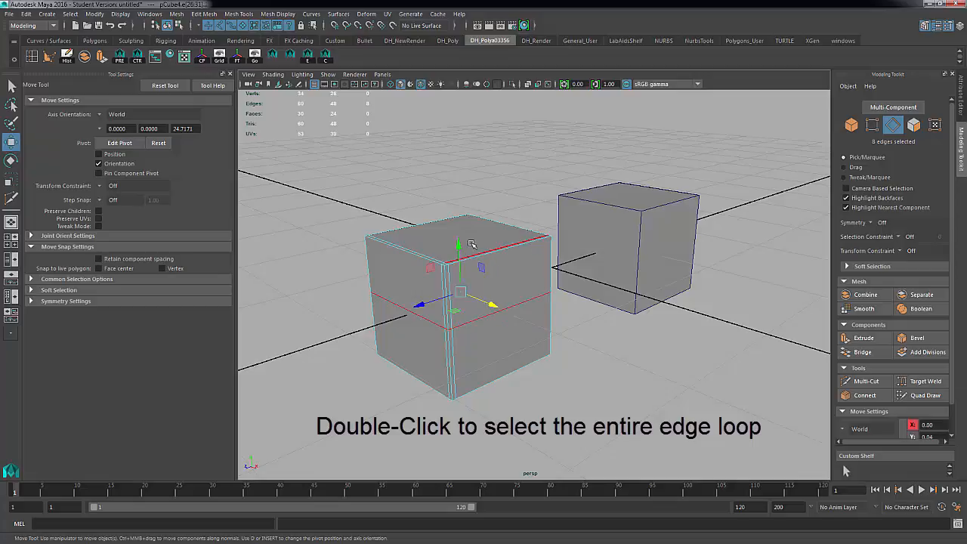
left_click_drag(455, 242, 447, 187)
right_click_drag(472, 276, 544, 283, "alt")
middle_click_drag(544, 283, 608, 312, "alt")
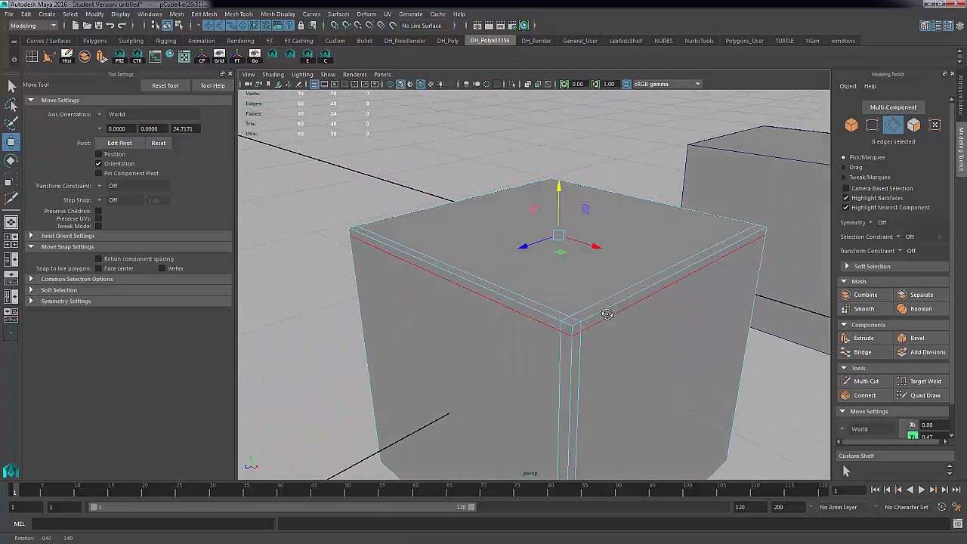
left_click_drag(503, 302, 454, 310, "alt")
key("f")
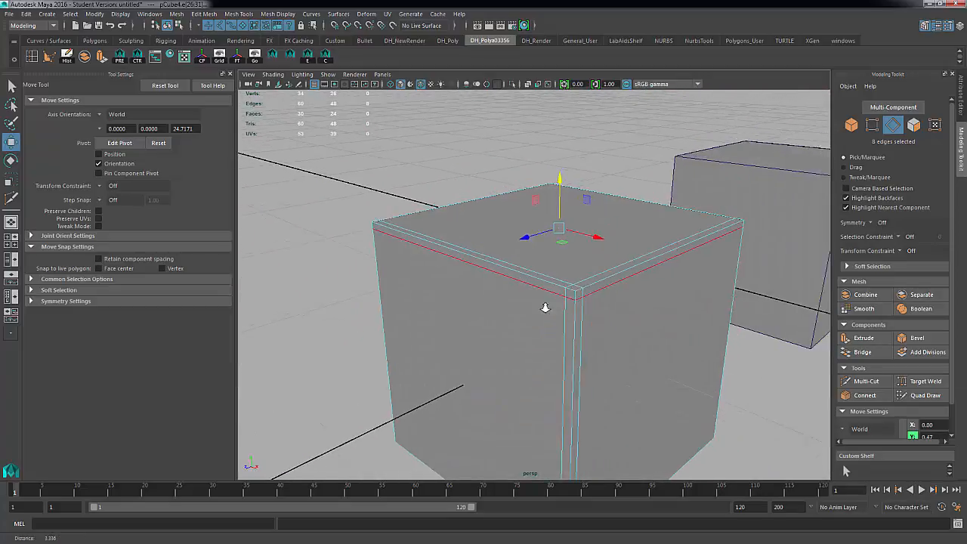
Return the nearer cube to object mode, turn on its smooth mesh preview and deselect it
right_click_drag(495, 243, 504, 300)
right_click_drag(537, 240, 543, 229)
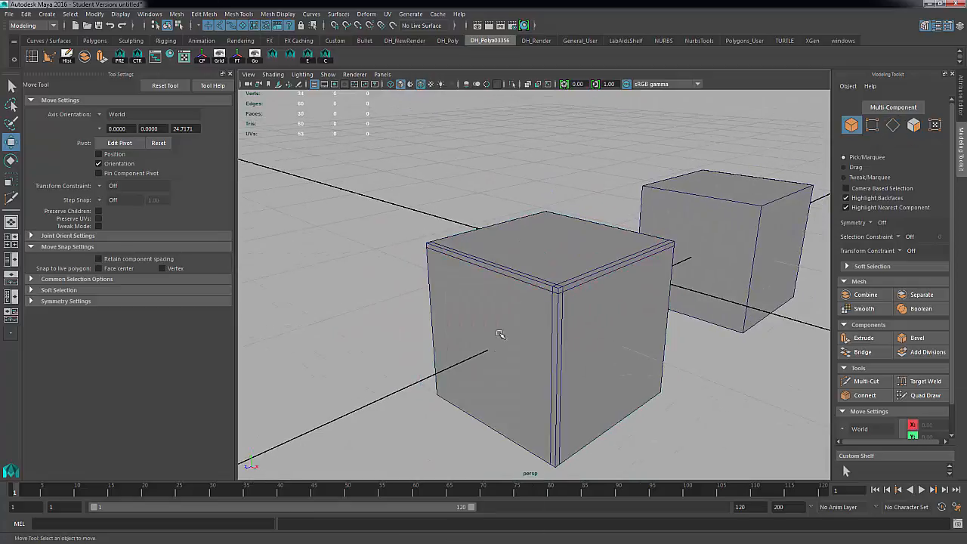
left_click(502, 348)
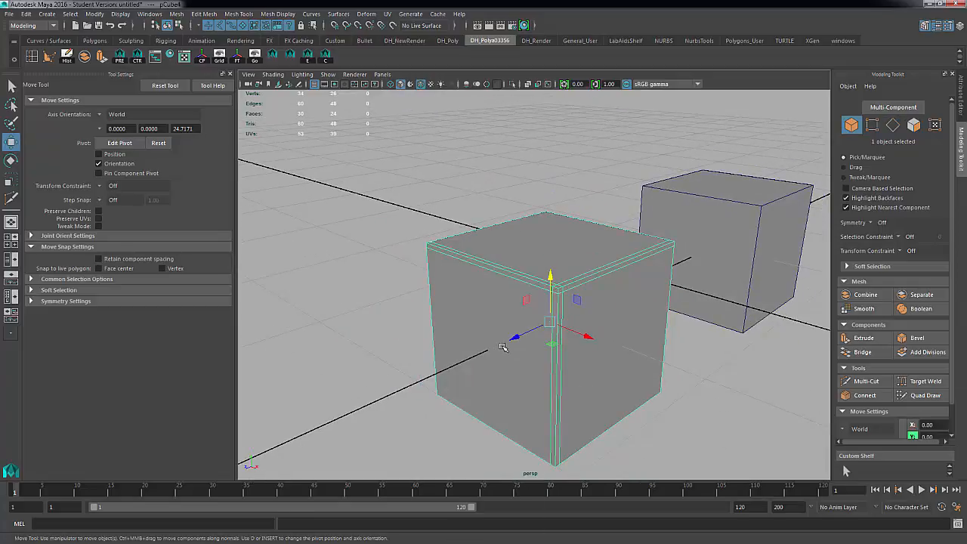
key("3")
left_click(528, 178)
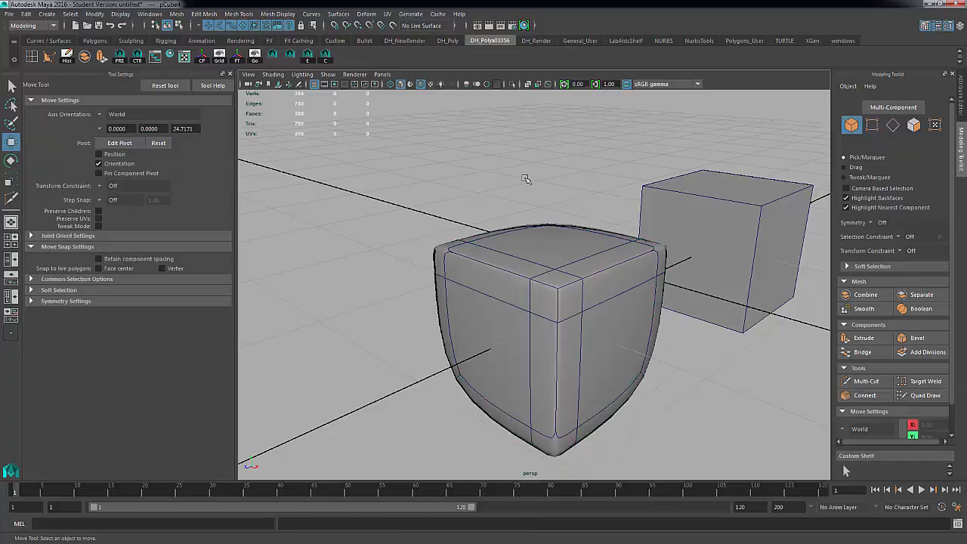
Examine the smoothed cube's tight and soft edges from several sides and in a render, closing the Render View
mouse_move(607, 295)
left_mouse_down("alt")
mouse_move(576, 280)
mouse_move(594, 280)
mouse_move(590, 289)
left_mouse_up("alt")
left_click_drag(521, 303, 623, 306, "alt")
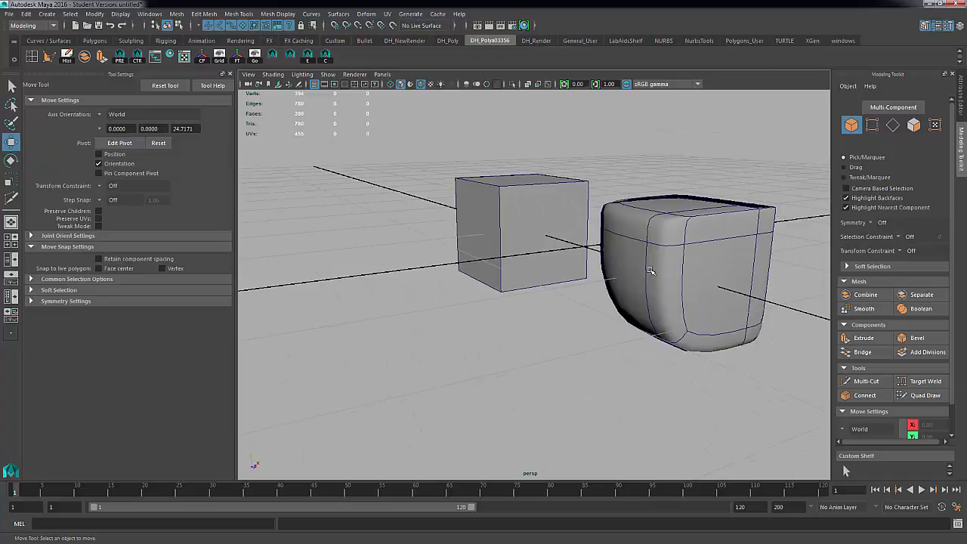
left_click_drag(694, 277, 579, 251, "alt")
right_click_drag(578, 252, 622, 252, "alt")
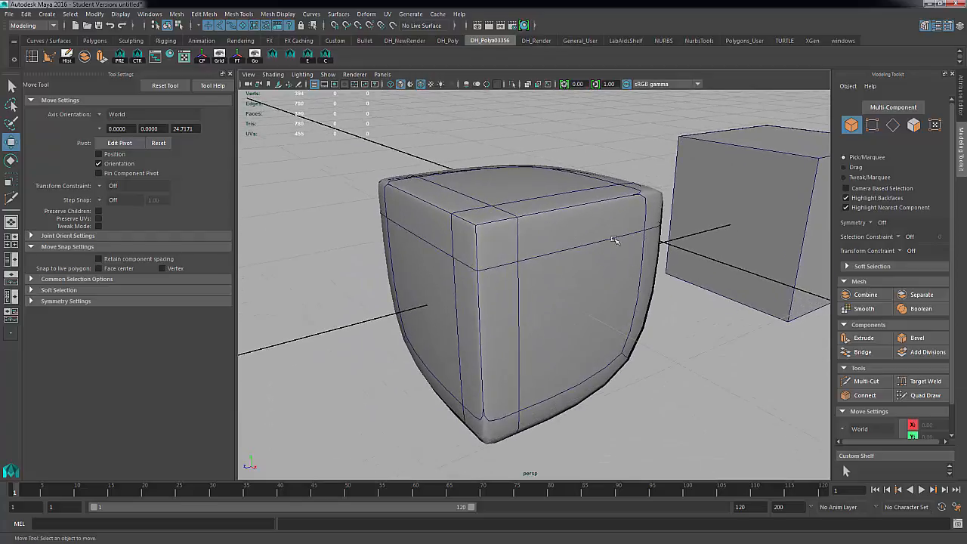
left_click(489, 27)
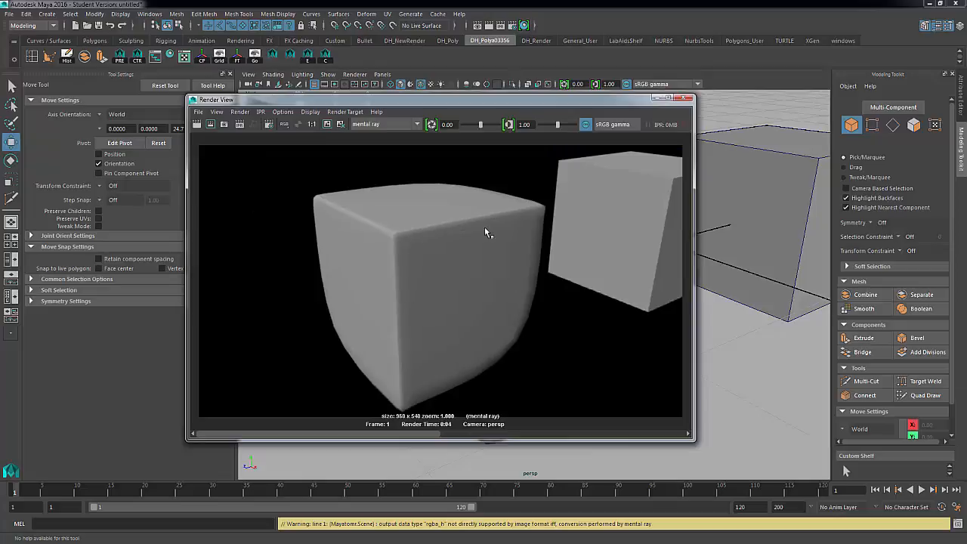
left_click(685, 98)
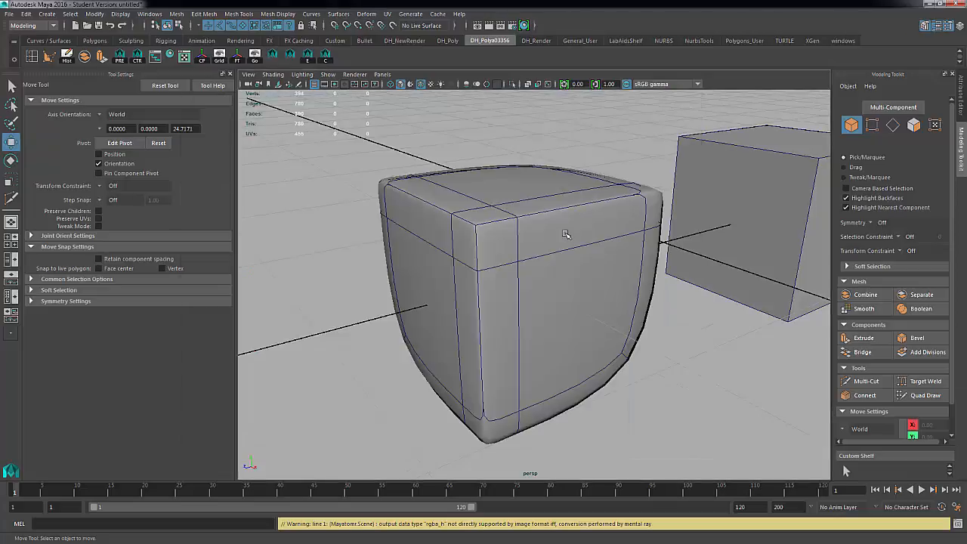
Undo the smoothing preview, the edge loop moves and the three loop insertions on the nearer cube, leaving nothing selected
key("ctrl+z")
key("ctrl+z")
key("ctrl+z")
key("ctrl+z")
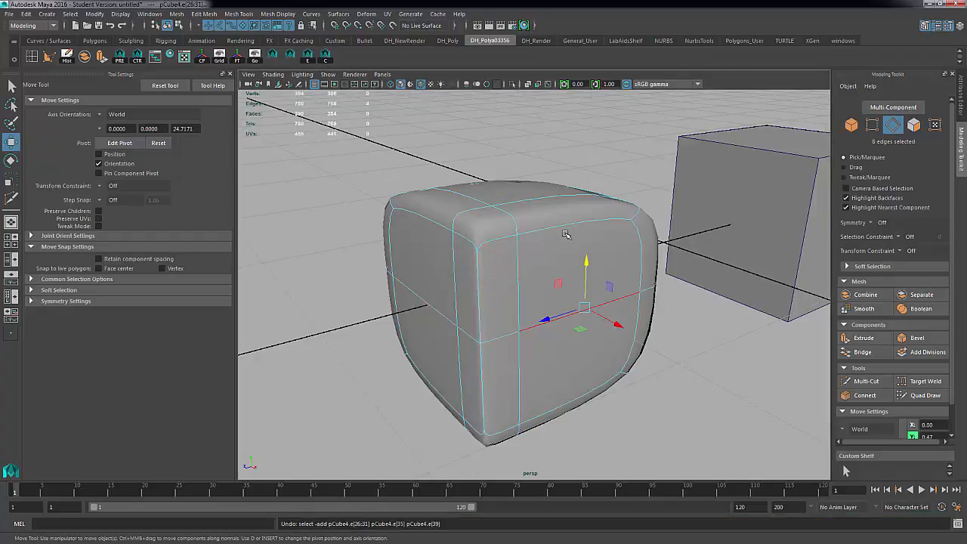
key("ctrl+z")
key("ctrl+z")
key("ctrl+z")
key("ctrl+z")
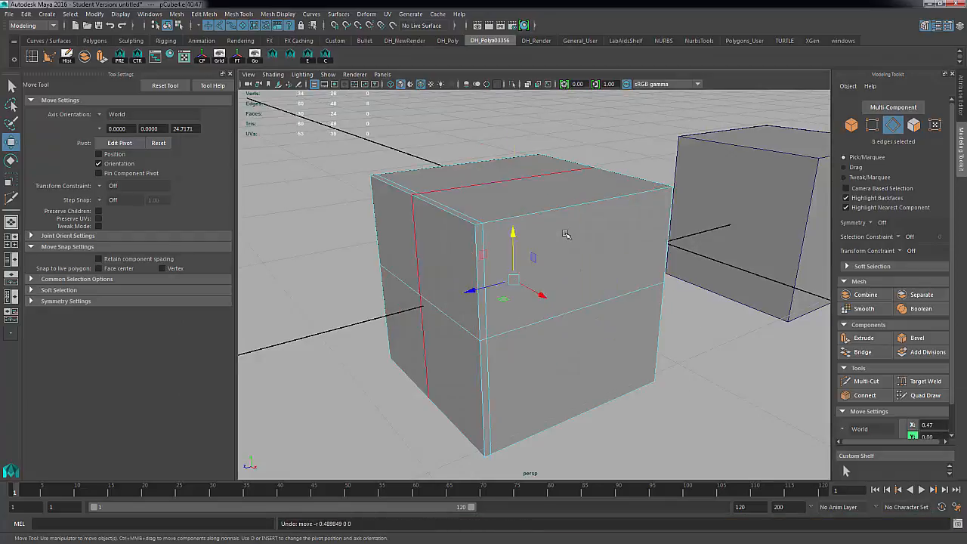
key("ctrl+z")
key("ctrl+z")
key("ctrl+z")
key("ctrl+z")
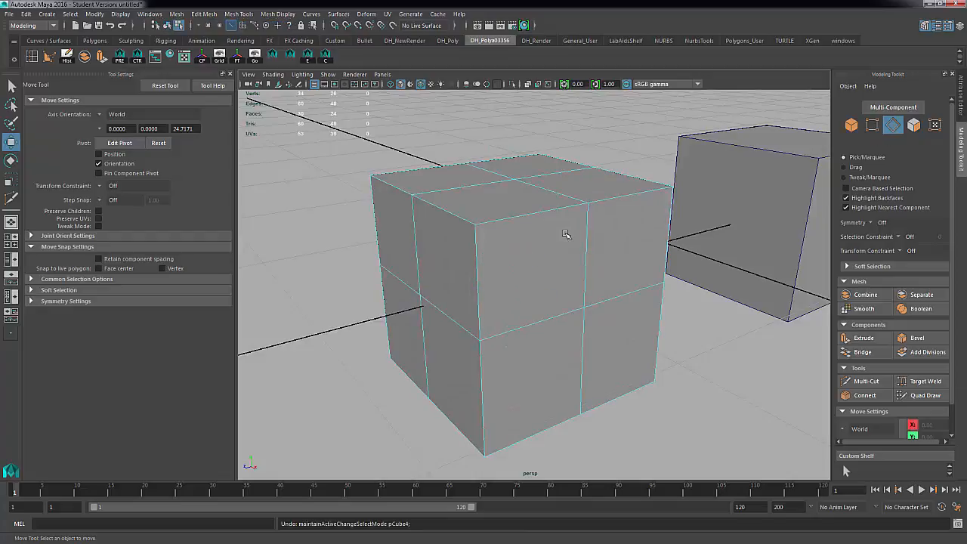
key("ctrl+z")
key("ctrl+z")
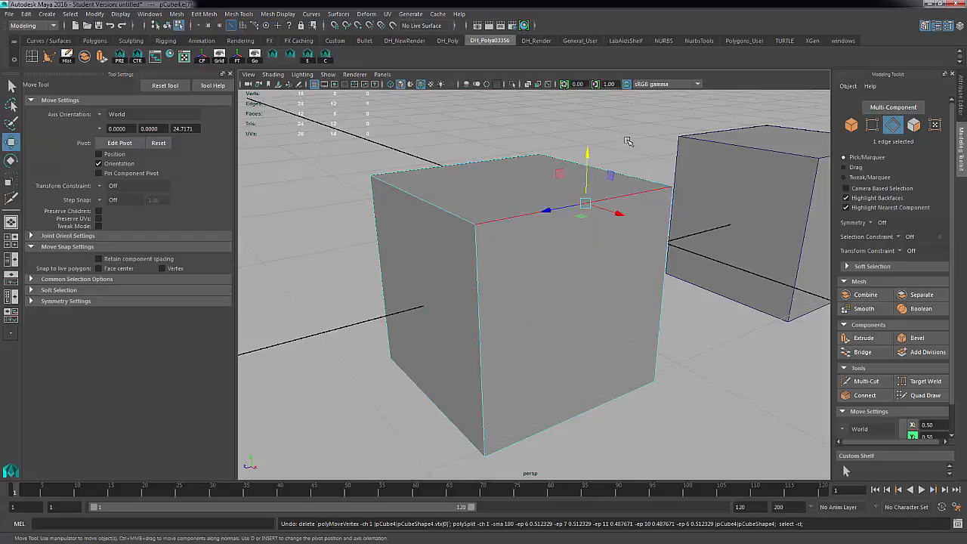
left_click(627, 141)
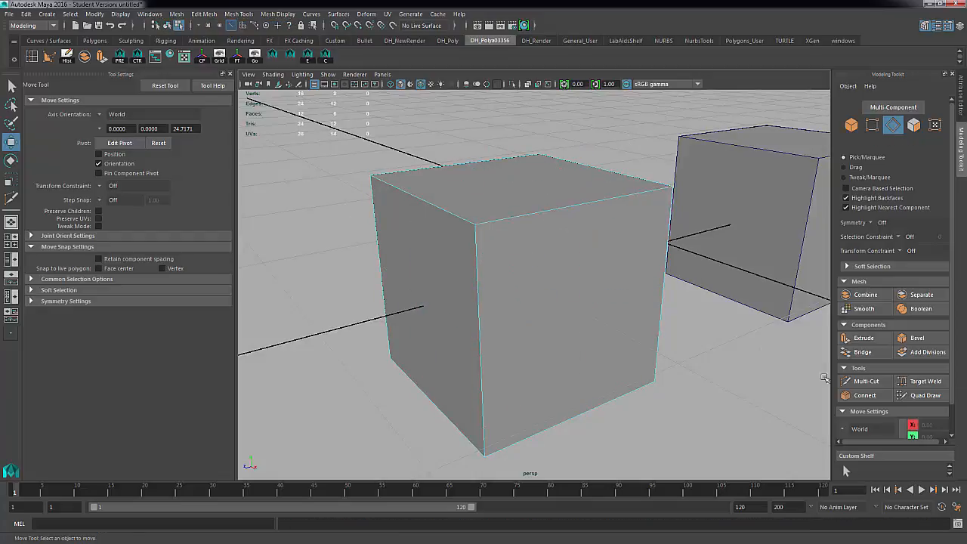
Insert three edge loops with Multi-Cut, each close to one of the edges meeting at the nearer cube's front top corner
left_click(865, 381)
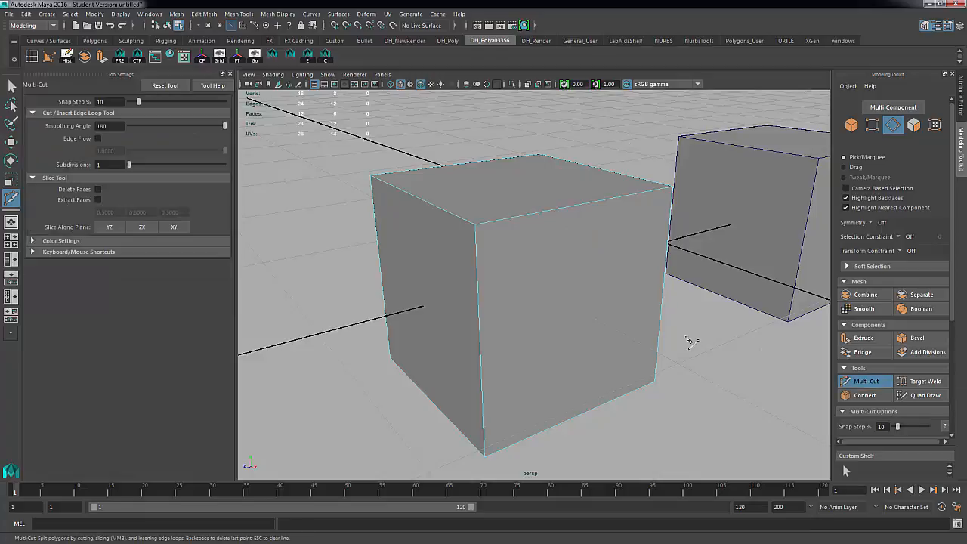
left_click(479, 230, "ctrl")
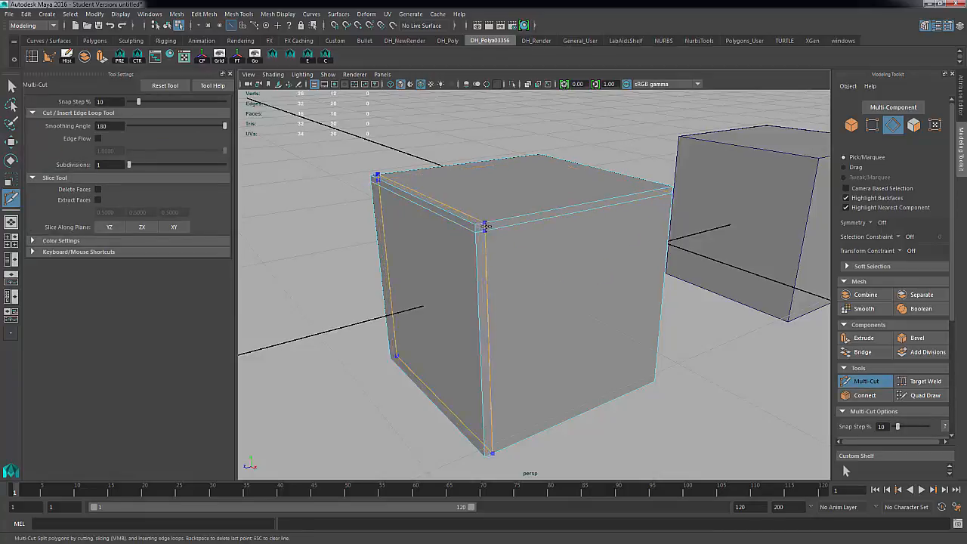
left_click(488, 223, "ctrl")
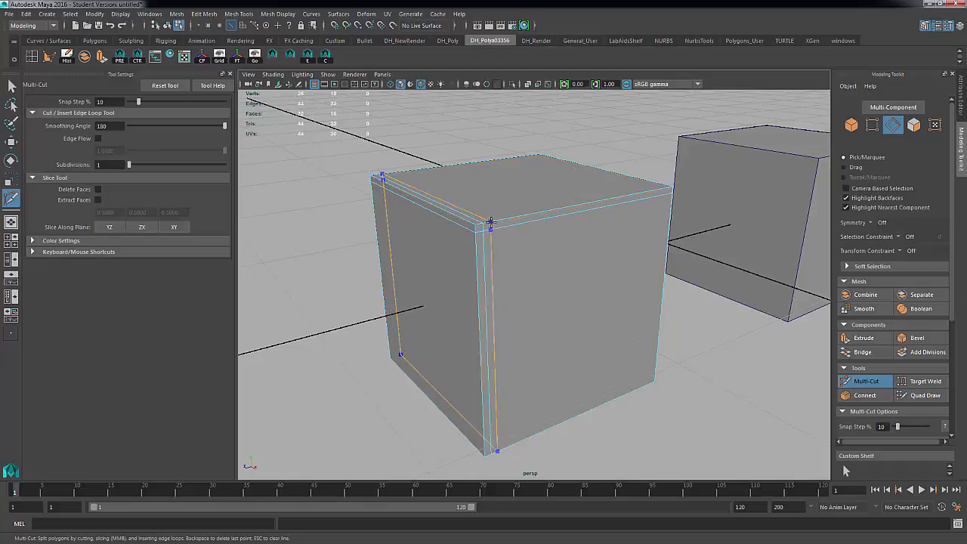
left_click(491, 220, "ctrl")
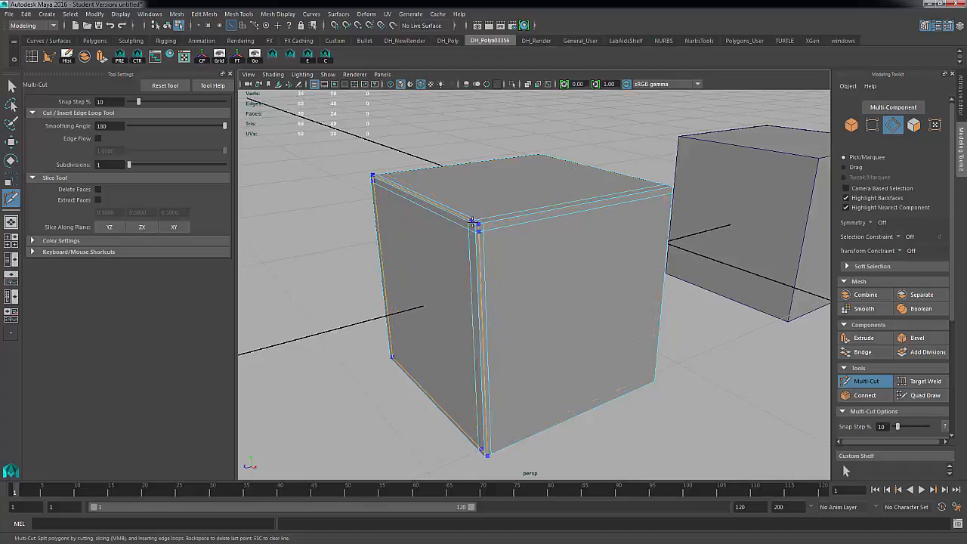
left_click(482, 231)
Insert three more Multi-Cut edge loops on the nearer cube, close to its remaining side and bottom edges, so every edge is supported
left_click_drag(550, 249, 443, 248, "alt")
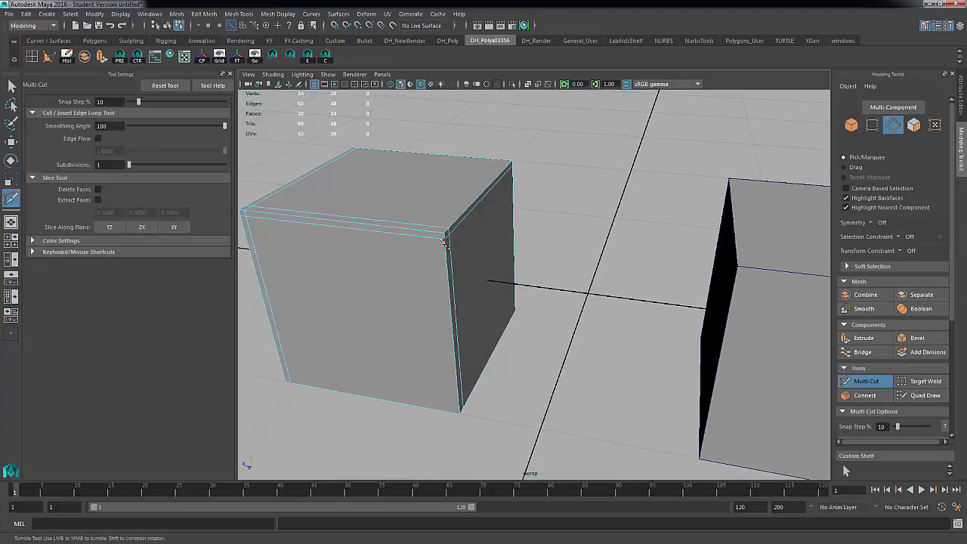
left_click(439, 238, "ctrl")
left_click_drag(434, 315, 495, 274, "alt")
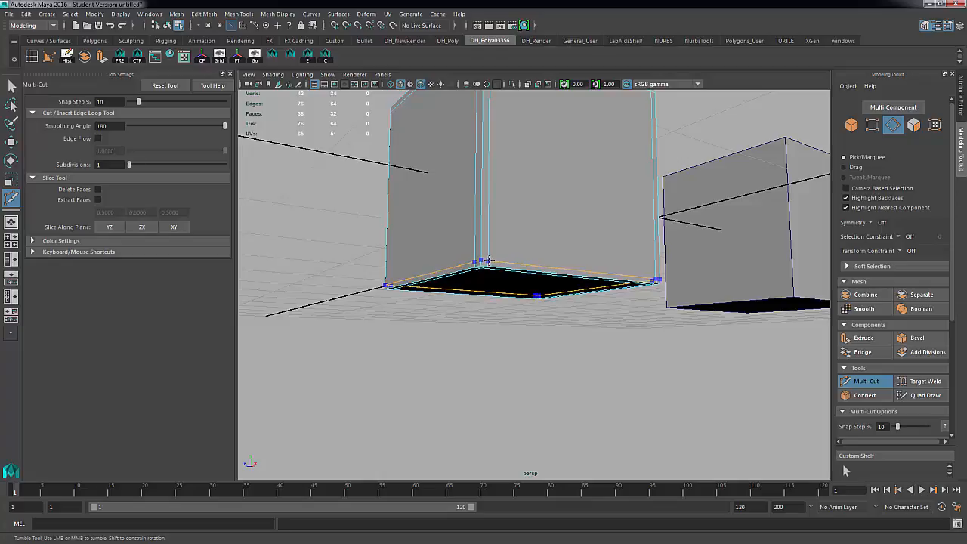
left_click(484, 263, "ctrl")
left_click_drag(449, 312, 566, 278, "alt")
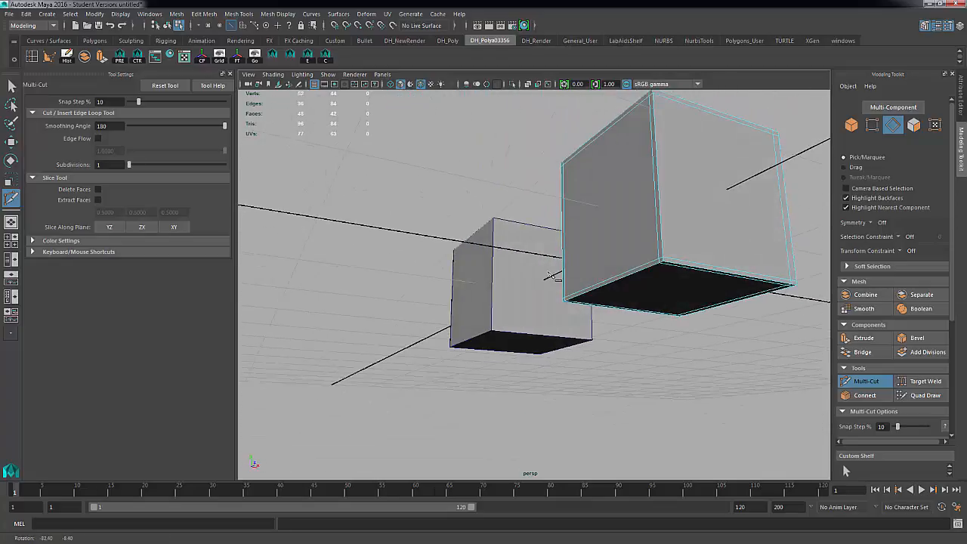
left_click(665, 261)
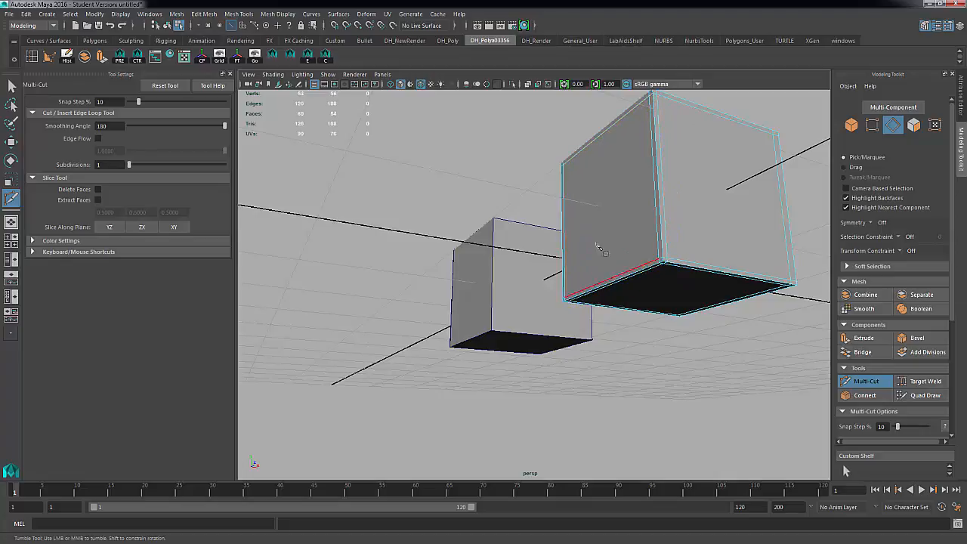
left_click_drag(665, 261, 511, 229, "alt")
Examine the nearer cube in object mode with smooth mesh preview and in a render, closing the Render View and restoring the unsmoothed display
key("q")
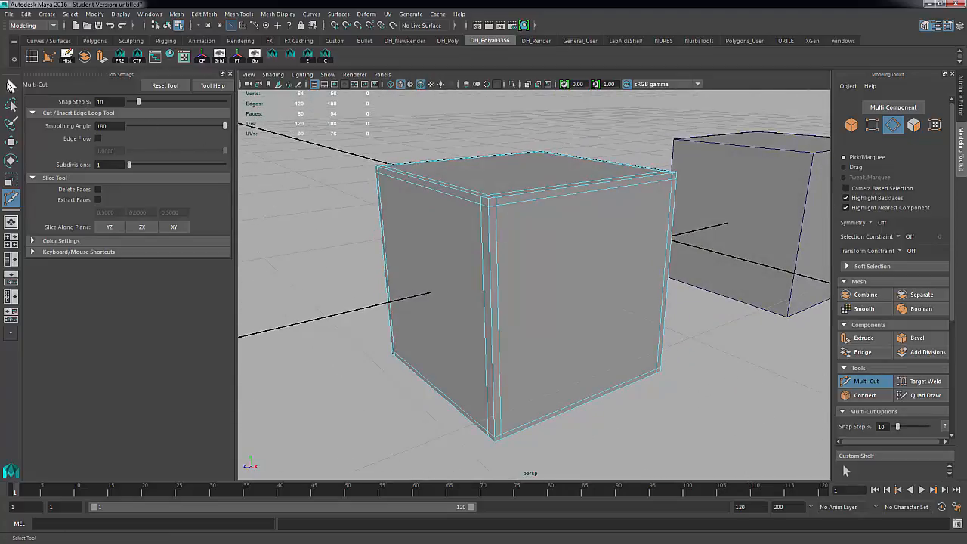
left_click(510, 216)
right_click_drag(510, 216, 564, 198)
key("4")
key("3")
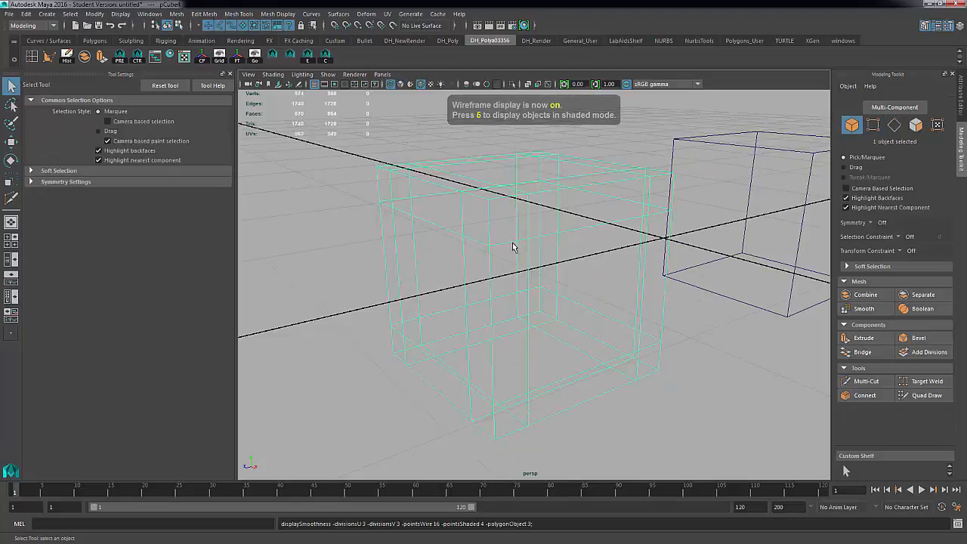
key("5")
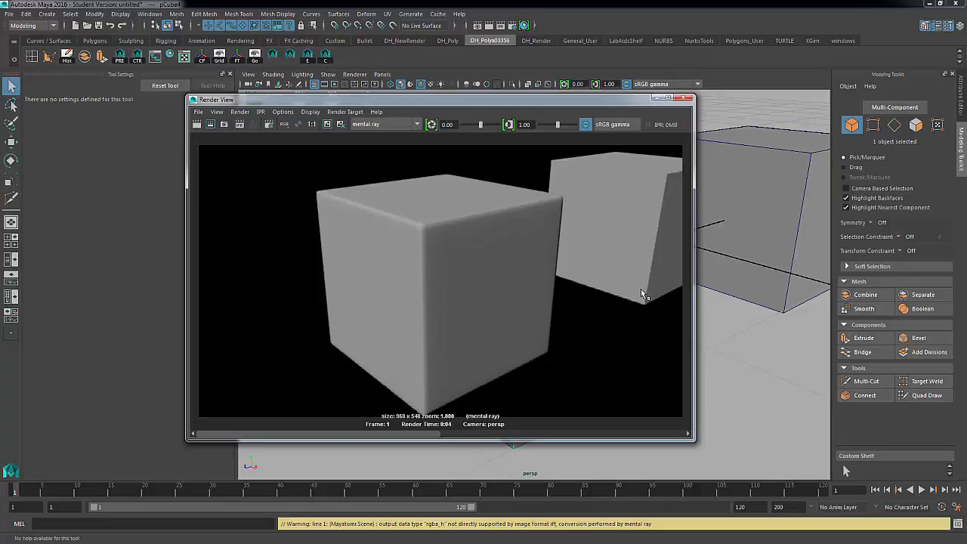
left_click(686, 97)
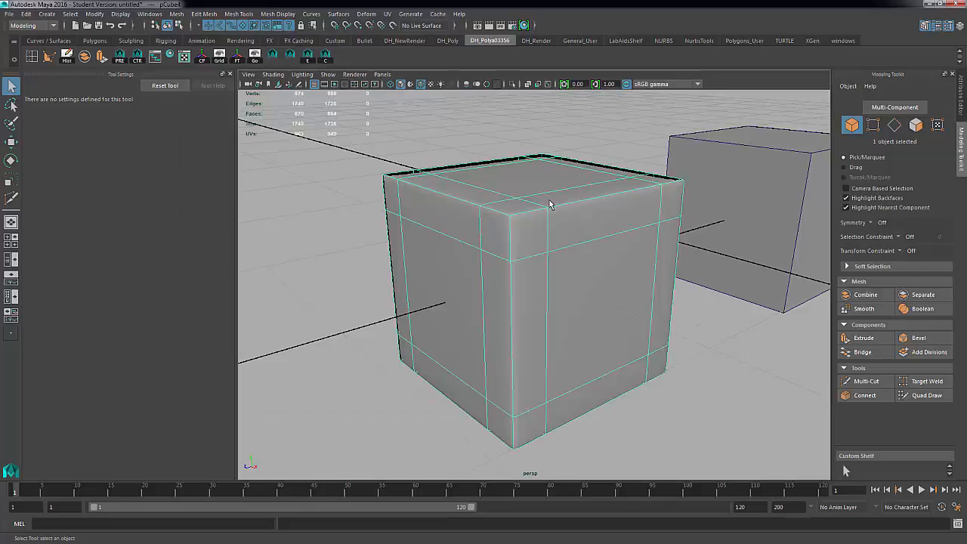
key("1")
Select the plain second cube's front top edge and bevel it
middle_click_drag(686, 207, 458, 229, "alt")
right_click_drag(464, 231, 550, 224, "alt")
middle_click_drag(570, 229, 521, 281, "alt")
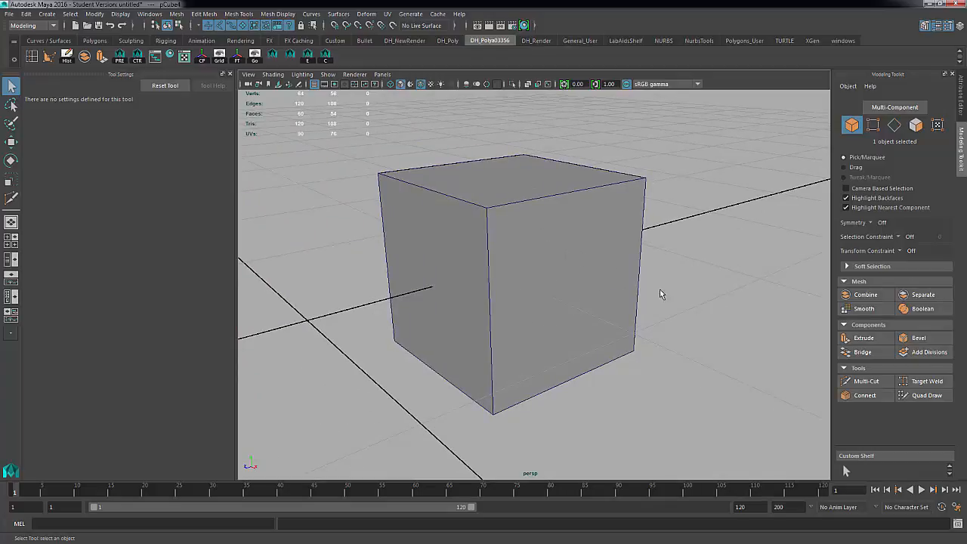
right_click_drag(520, 208, 520, 176)
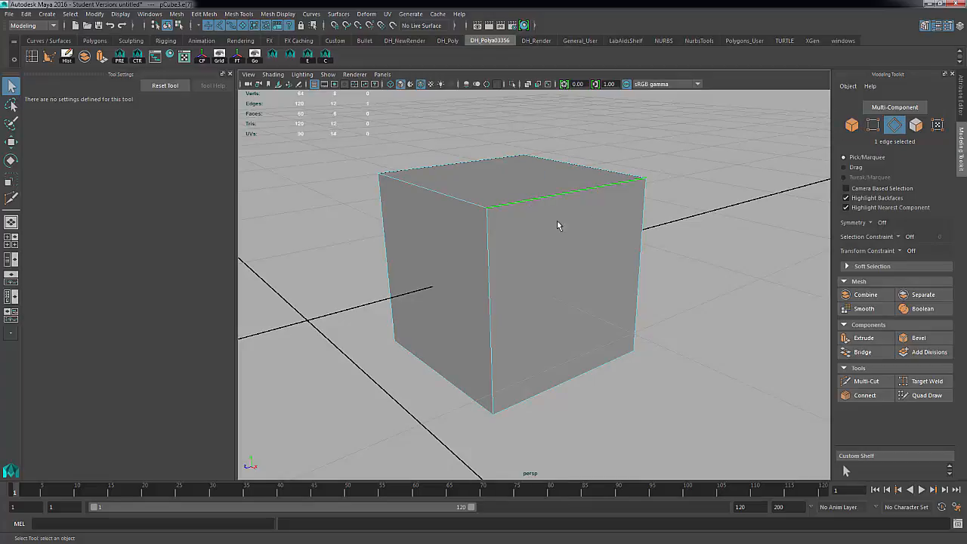
left_click(556, 220)
left_click(204, 14)
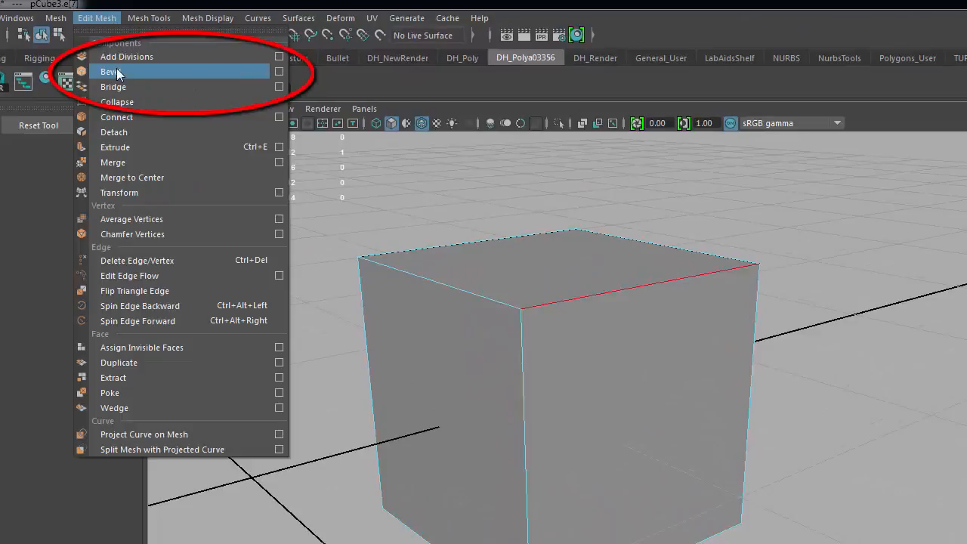
left_click(280, 71)
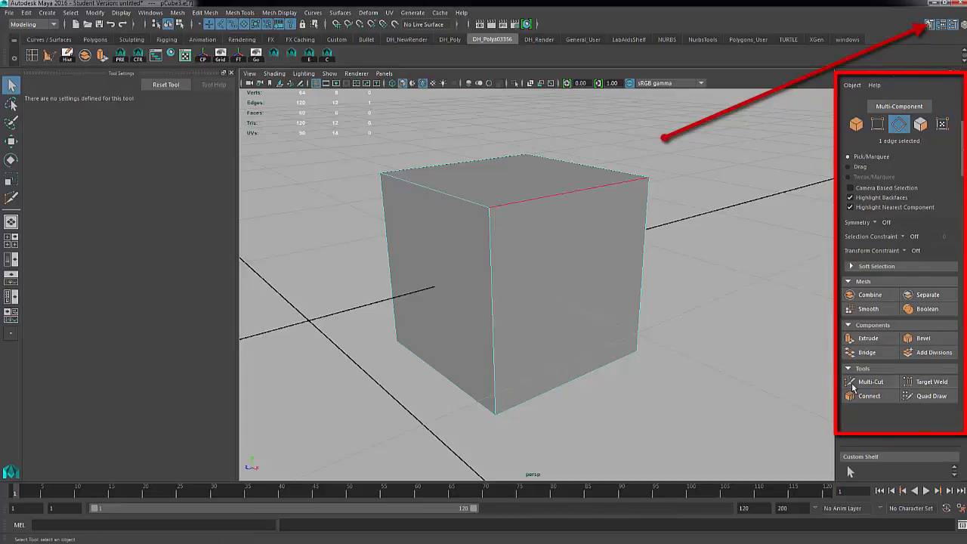
left_click(926, 339)
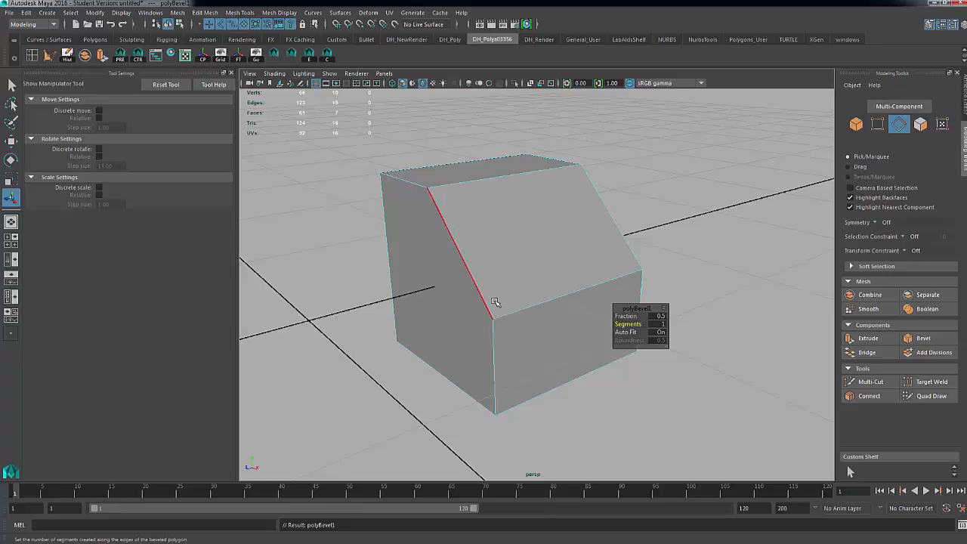
Examine the beveled cube from several sides, with smooth mesh preview turned on and off again
left_click_drag(475, 226, 482, 251, "alt")
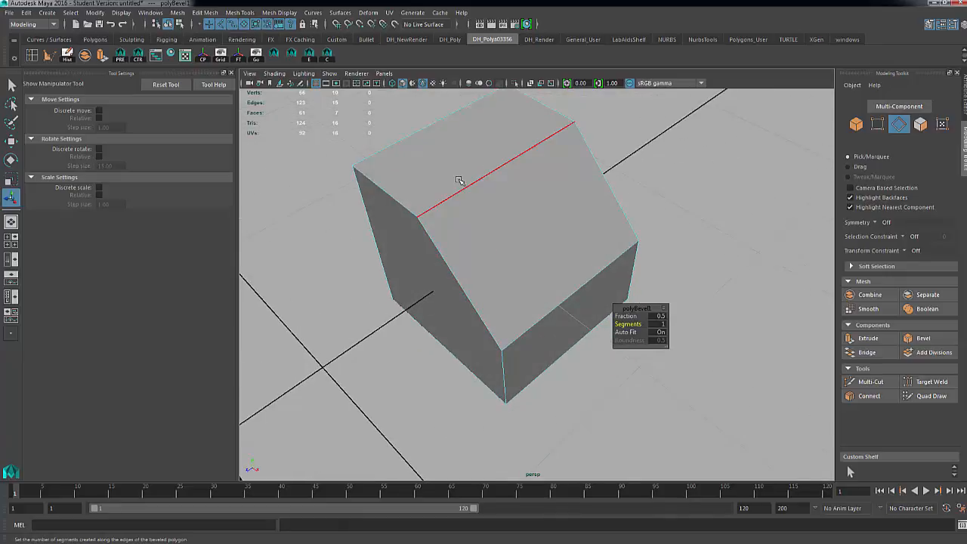
left_click_drag(484, 192, 490, 242, "alt")
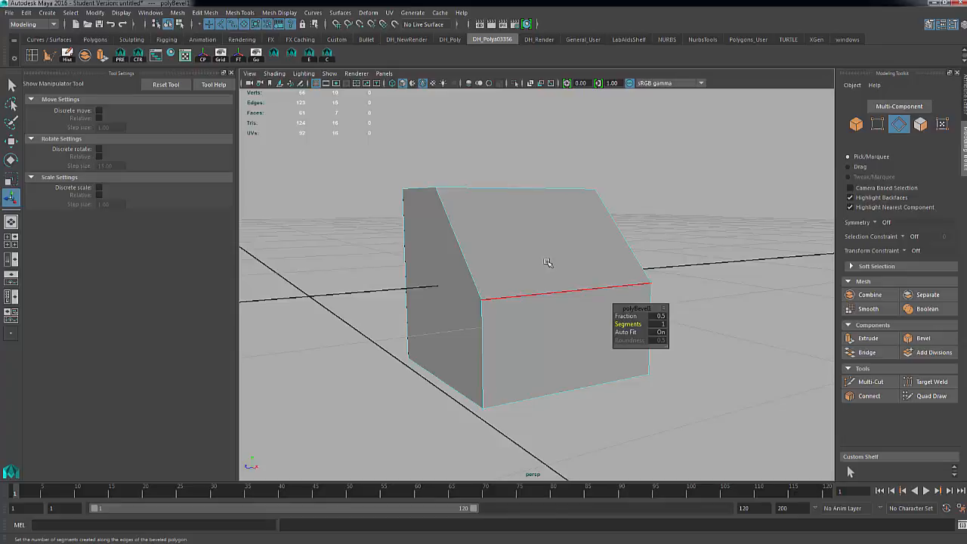
left_click_drag(548, 262, 483, 219, "alt")
key("3")
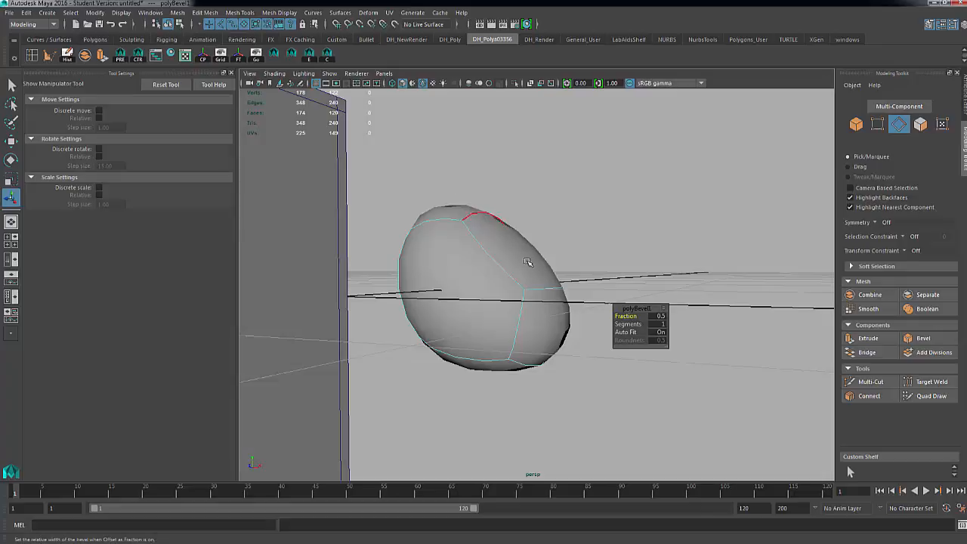
key("1")
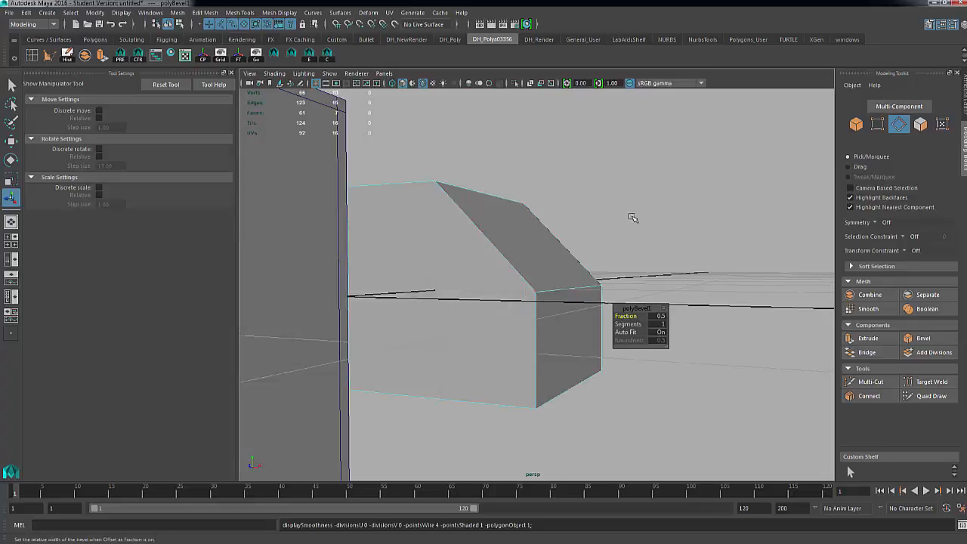
left_click_drag(633, 216, 611, 222, "alt")
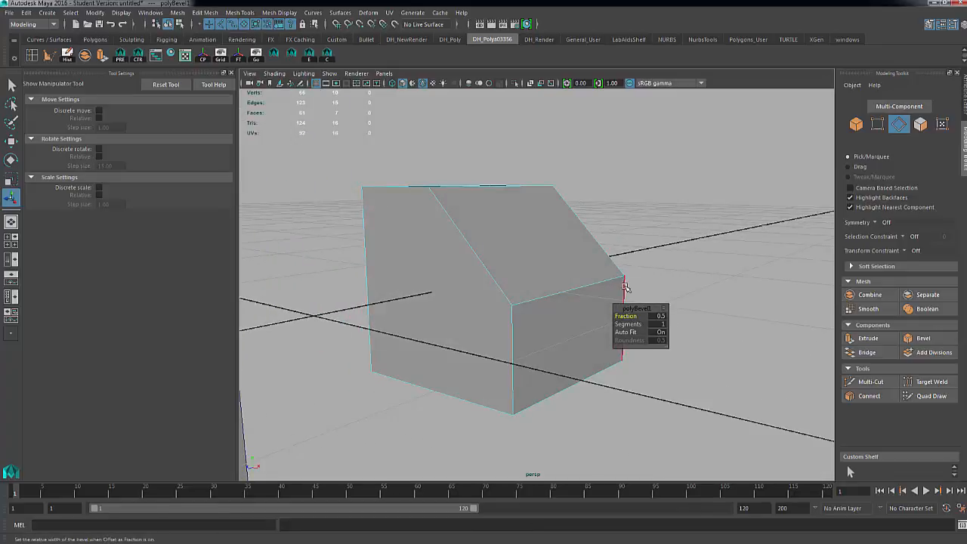
Set the bevel's Fraction to 0.1 and Segments to 2, moving its in-view settings clear of the cube
left_click_drag(638, 310, 664, 171)
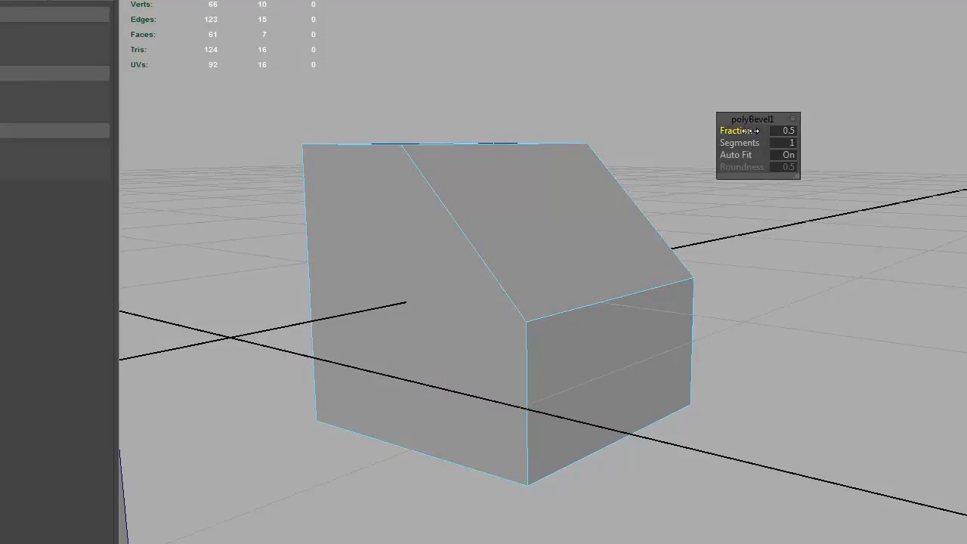
left_click_drag(753, 131, 747, 130)
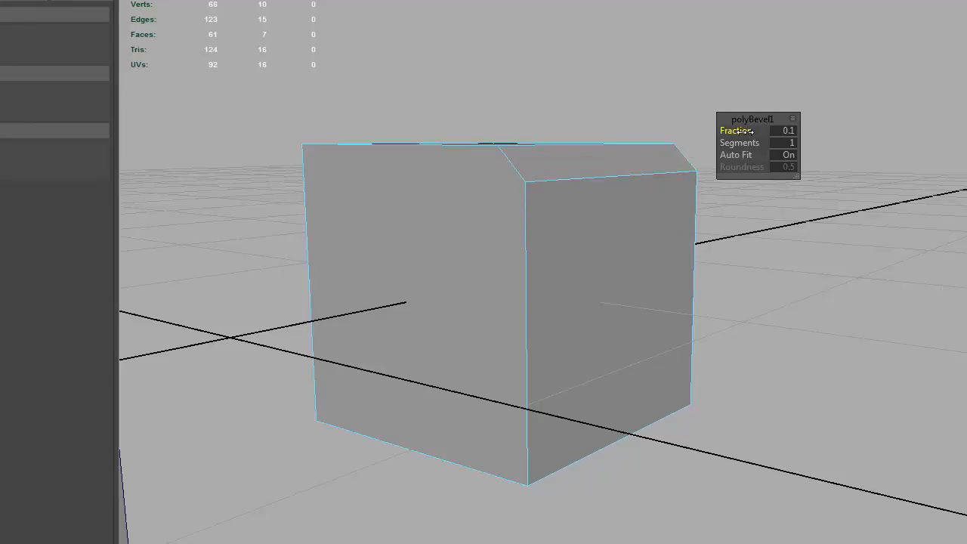
left_click_drag(764, 300, 743, 318, "alt")
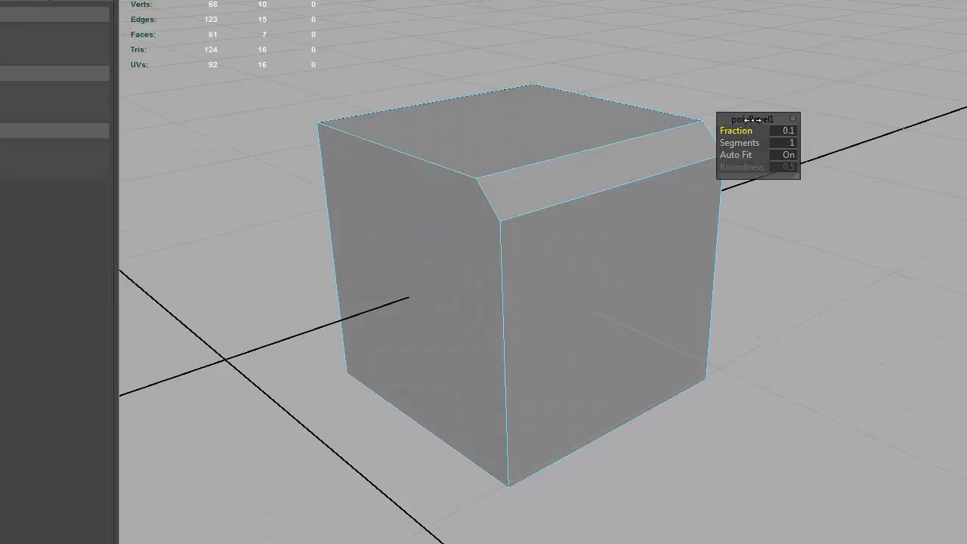
left_click_drag(752, 119, 838, 106)
left_click_drag(727, 219, 718, 223, "alt")
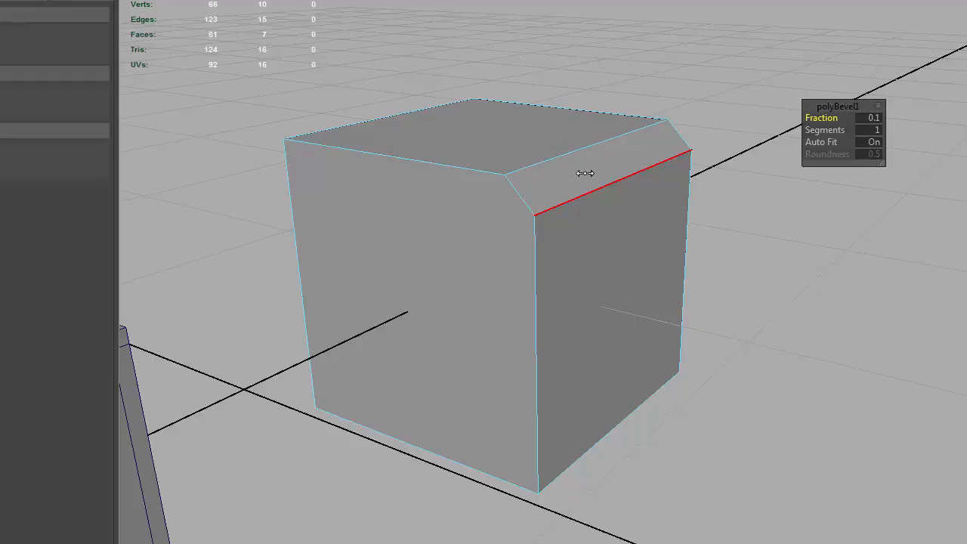
left_click(825, 130)
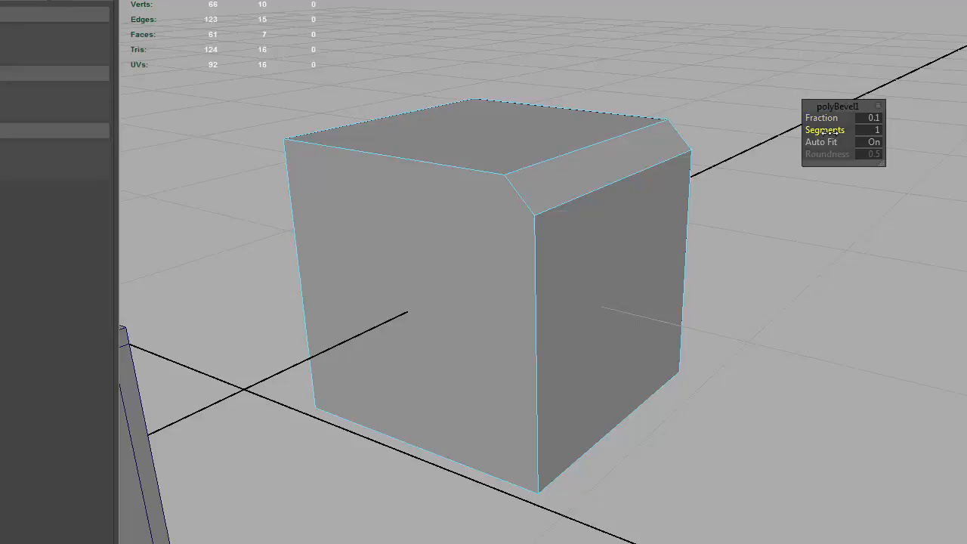
left_click_drag(833, 133, 834, 133)
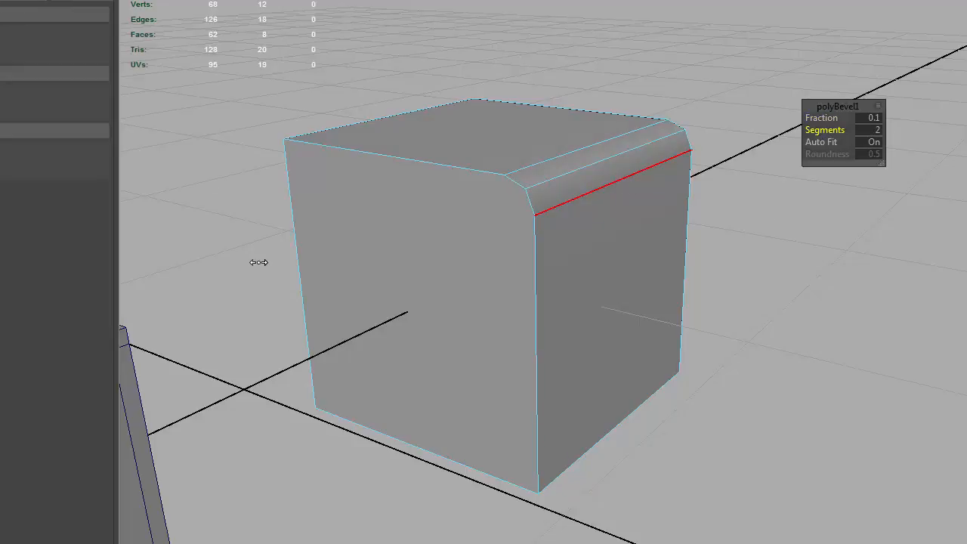
Multi-Cut the beveled cube's side face diagonally from the bevel's middle vertex to the opposite bottom corner, and select the face below the cut
left_click(929, 398)
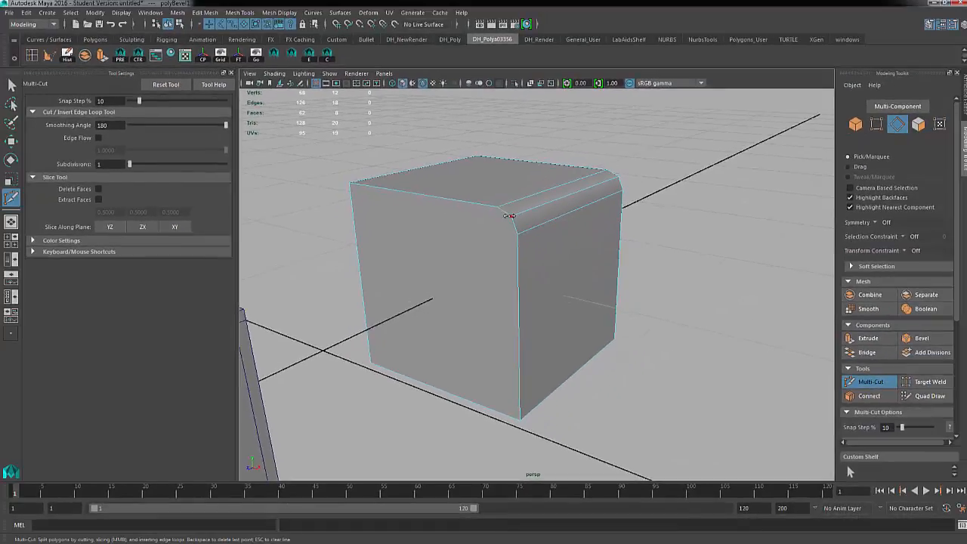
left_click(510, 216)
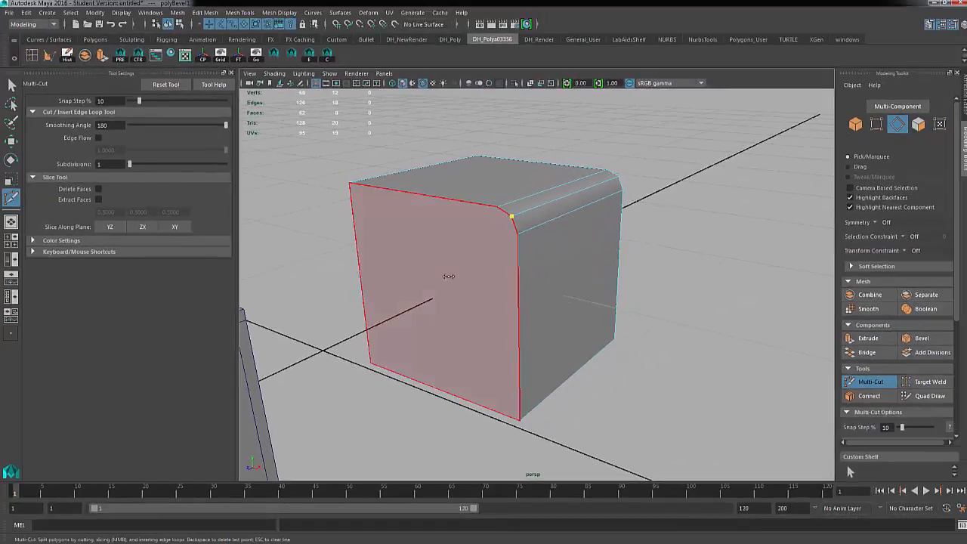
left_click(370, 364)
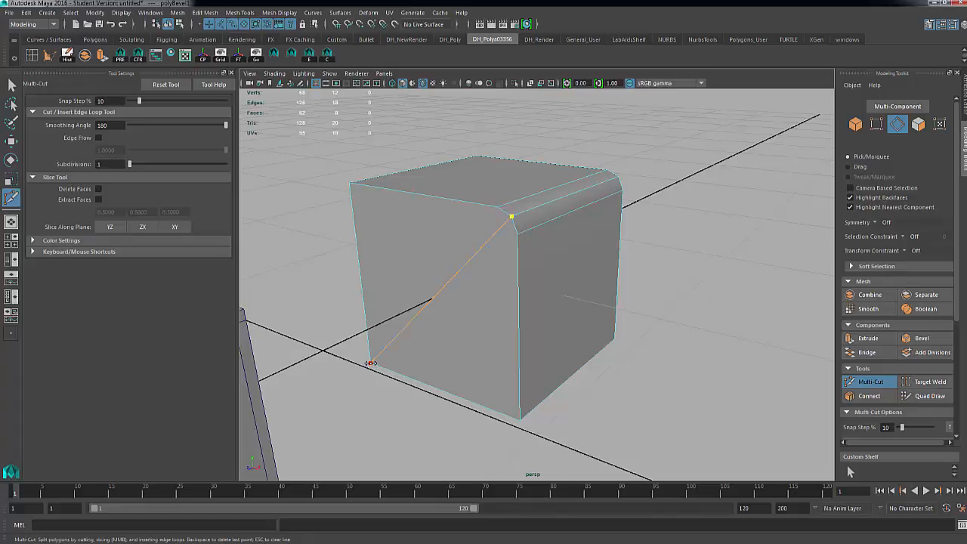
key("Return")
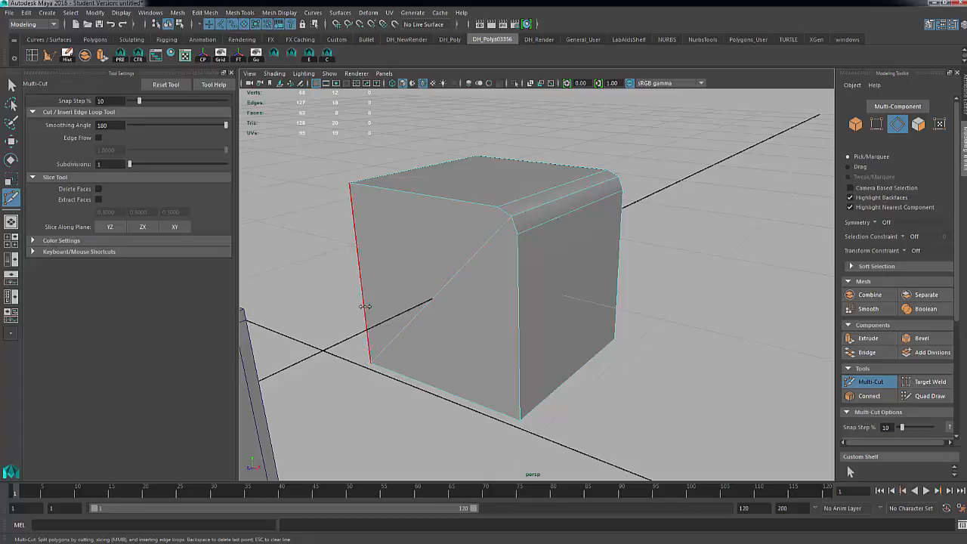
key("q")
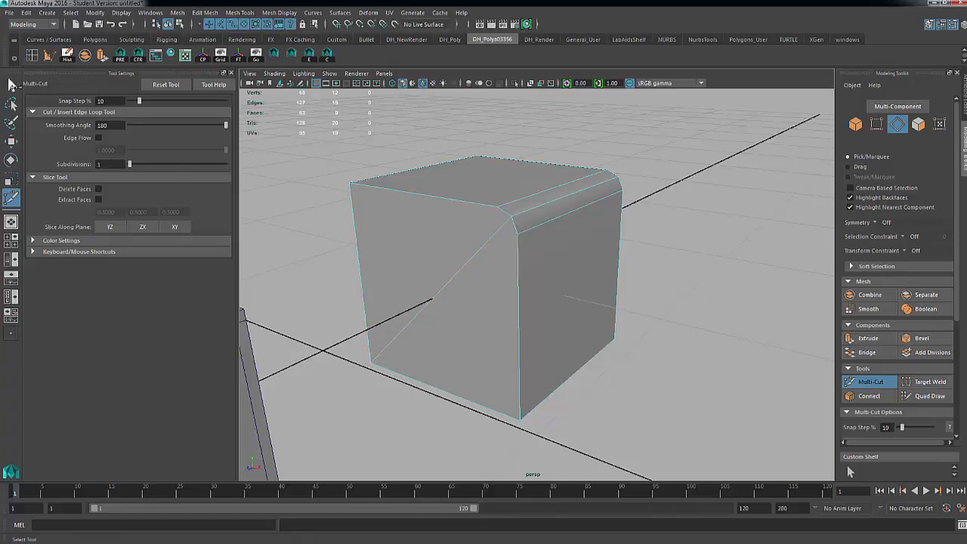
right_click_drag(384, 243, 393, 261)
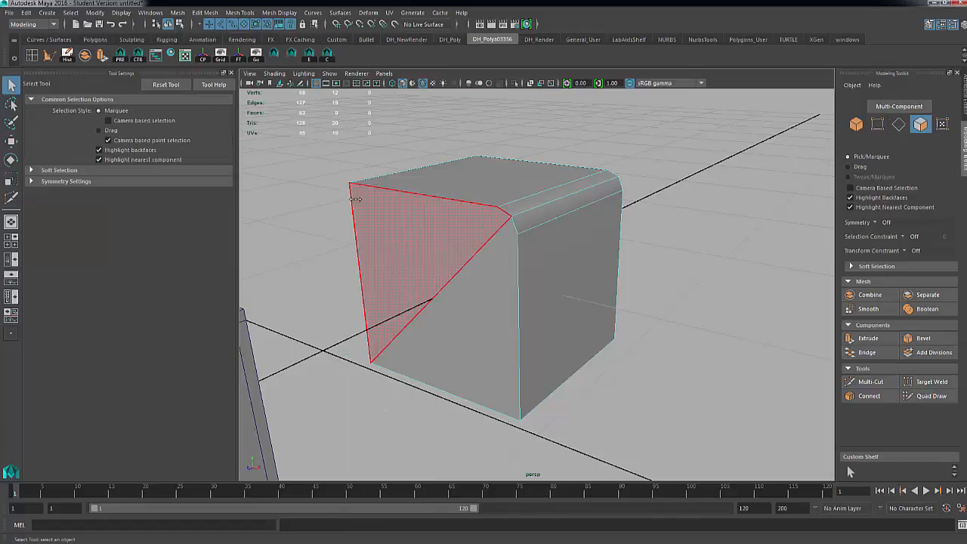
left_click(487, 270)
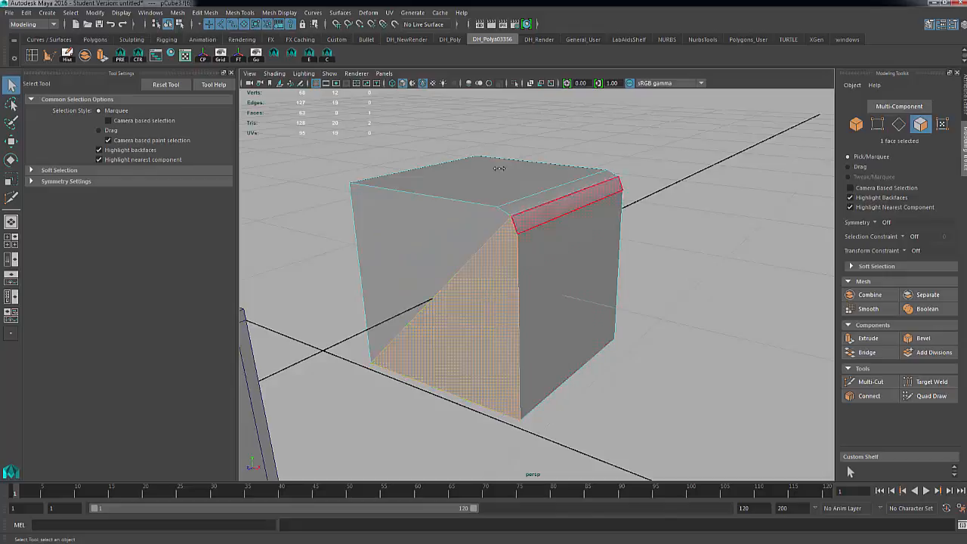
Multi-Cut the beveled cube's other side face diagonally from the bevel's middle vertex to the opposite bottom corner
left_click_drag(571, 252, 458, 237, "alt")
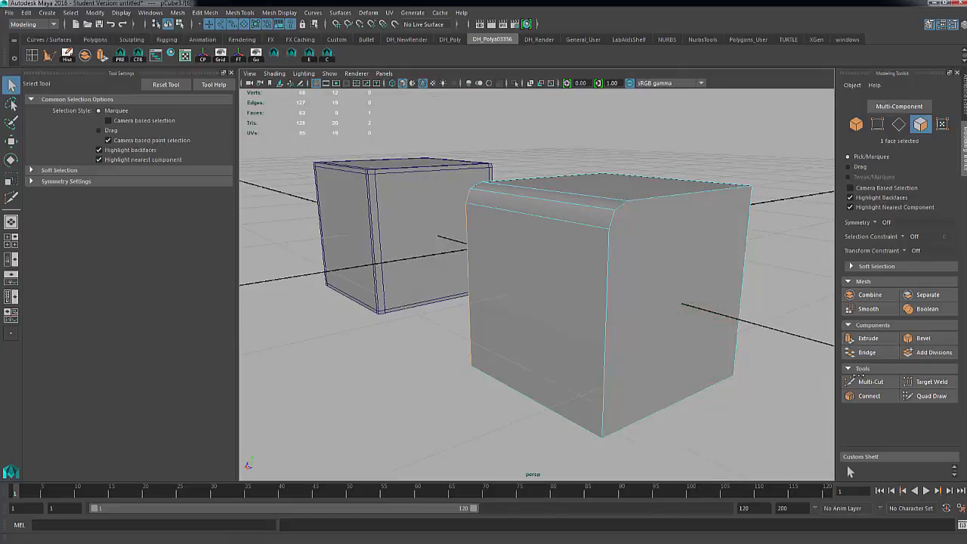
left_click(870, 381)
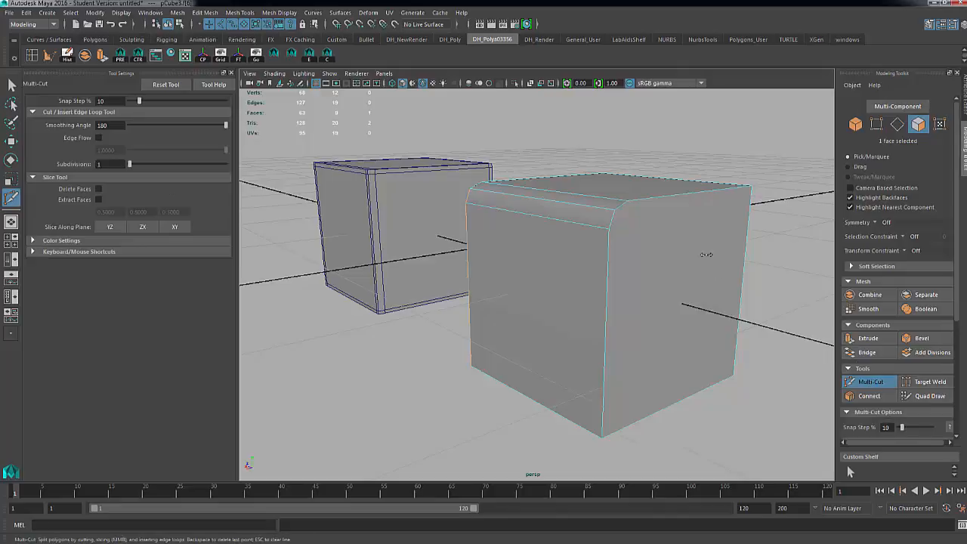
left_click(620, 214)
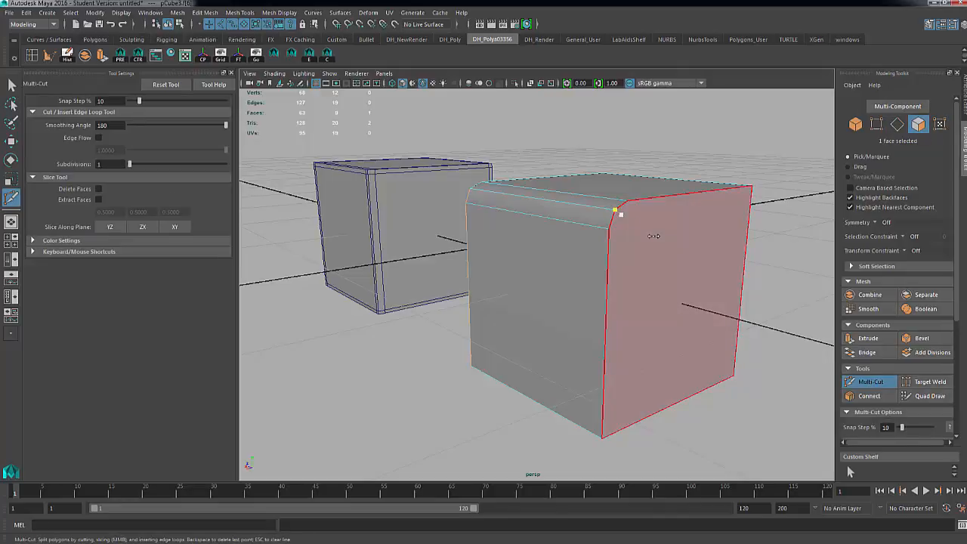
left_click(616, 209)
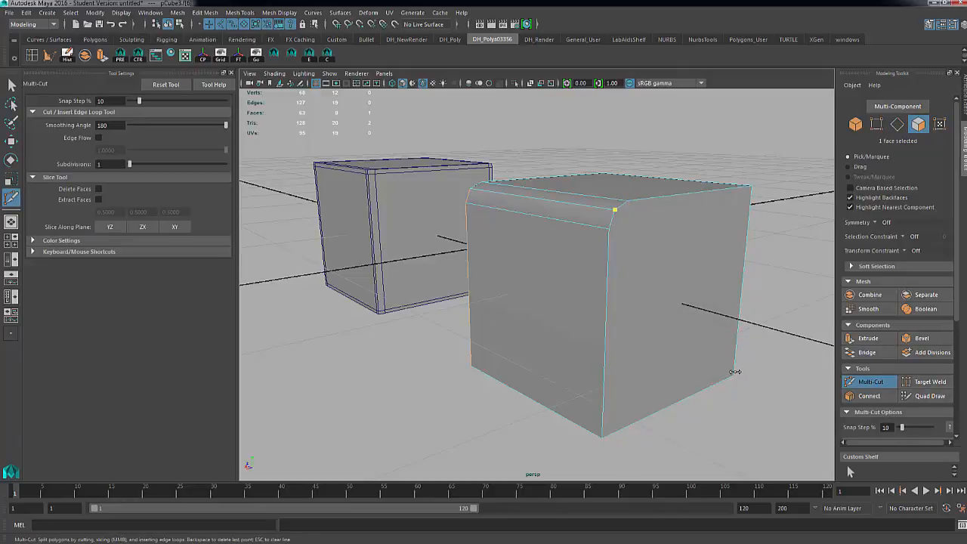
left_click(733, 373)
right_click(733, 374)
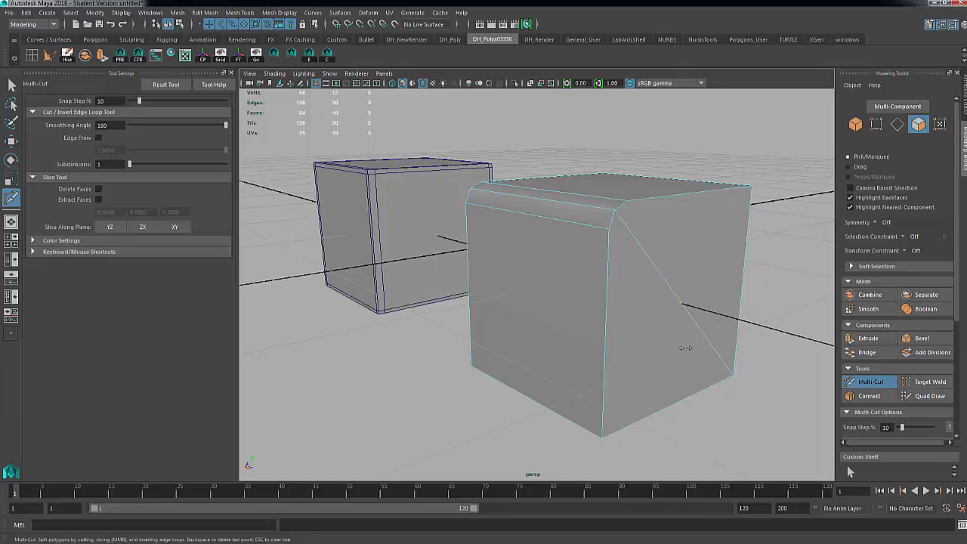
Examine the cut cube with smooth mesh preview turned on, and switch back to the unsmoothed display
left_click_drag(617, 306, 824, 310, "alt")
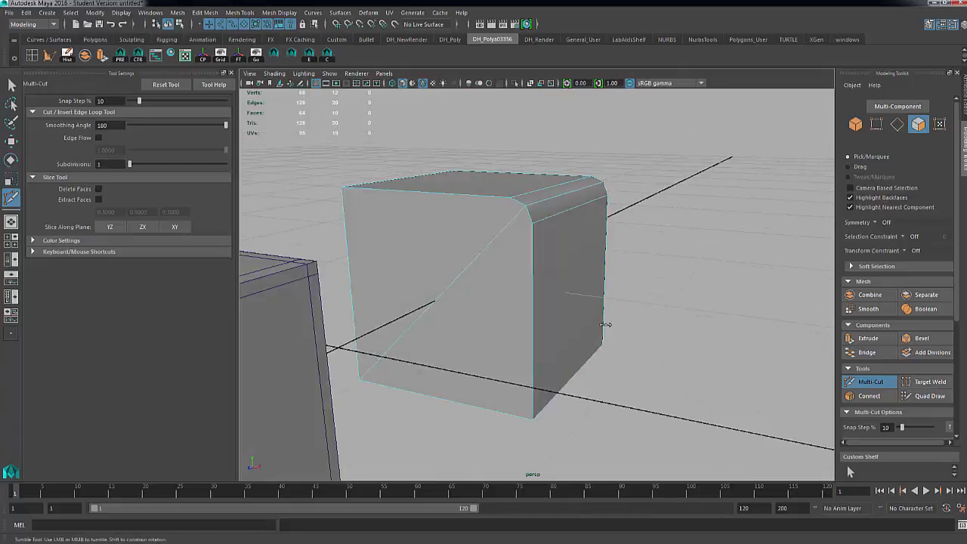
key("3")
left_click_drag(572, 303, 647, 255, "alt")
key("1")
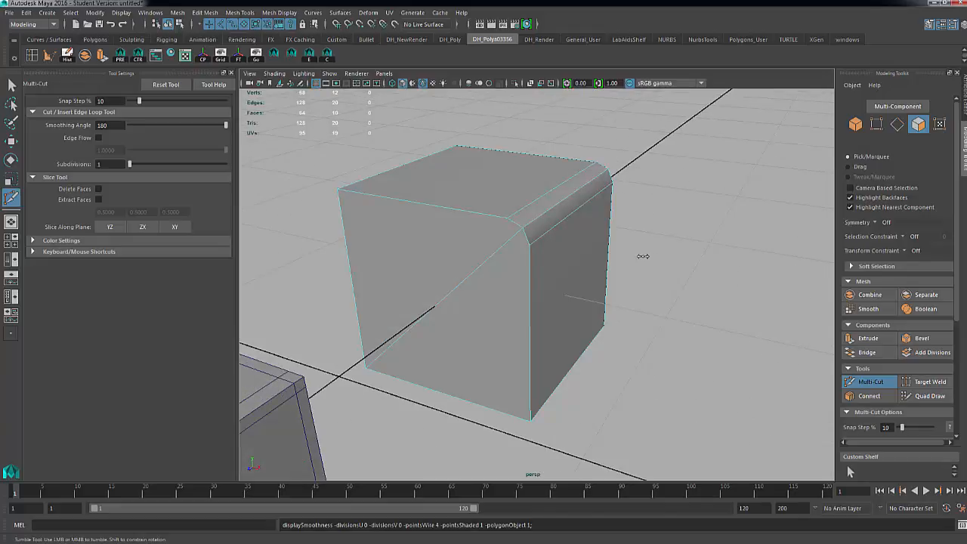
Undo both diagonal side cuts and the single-edge bevel to restore the plain cube
key("ctrl+z")
key("ctrl+z")
key("ctrl+z")
key("ctrl+z")
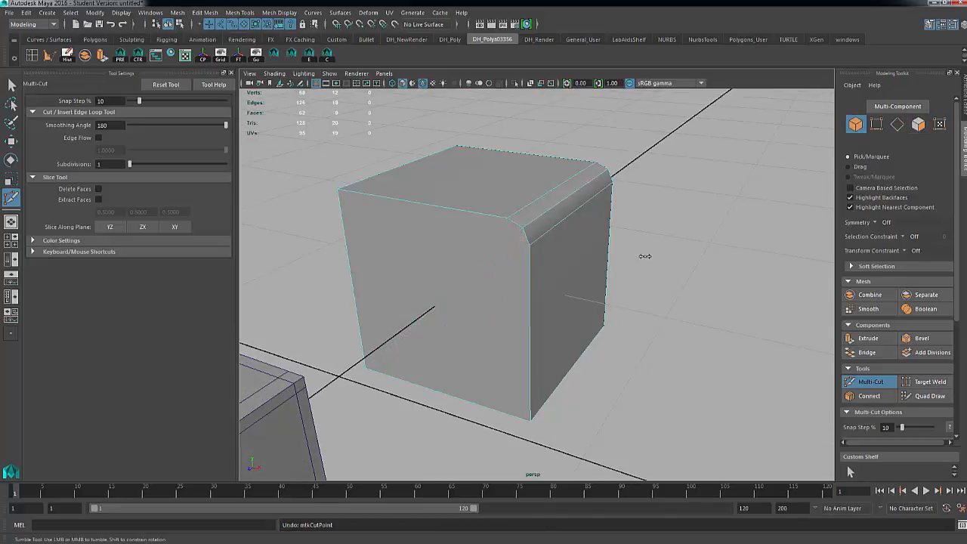
key("ctrl+z")
key("ctrl+z")
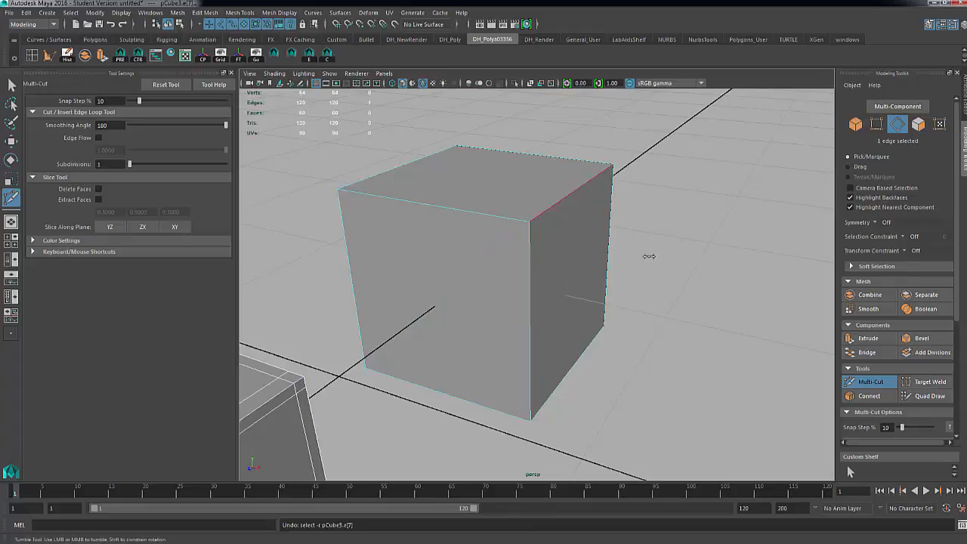
left_click_drag(659, 259, 646, 252, "alt")
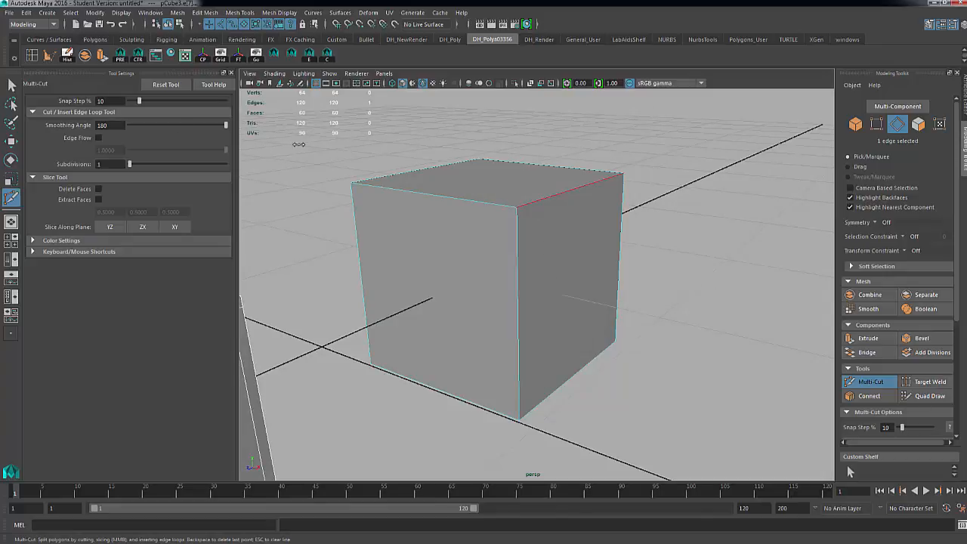
Select all twelve edges of the cube and bevel them with a Fraction of 0.1
left_click(11, 85)
left_click_drag(297, 127, 696, 414)
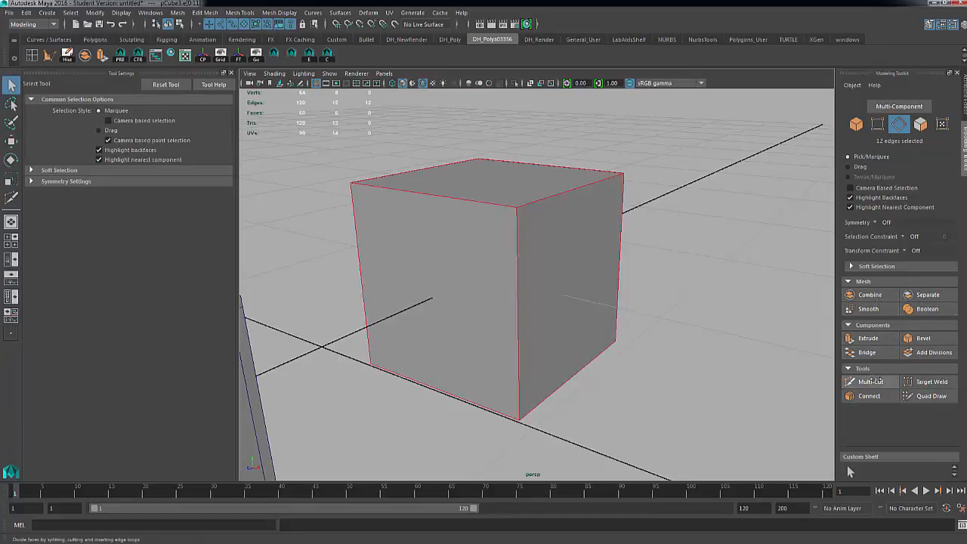
left_click(921, 338)
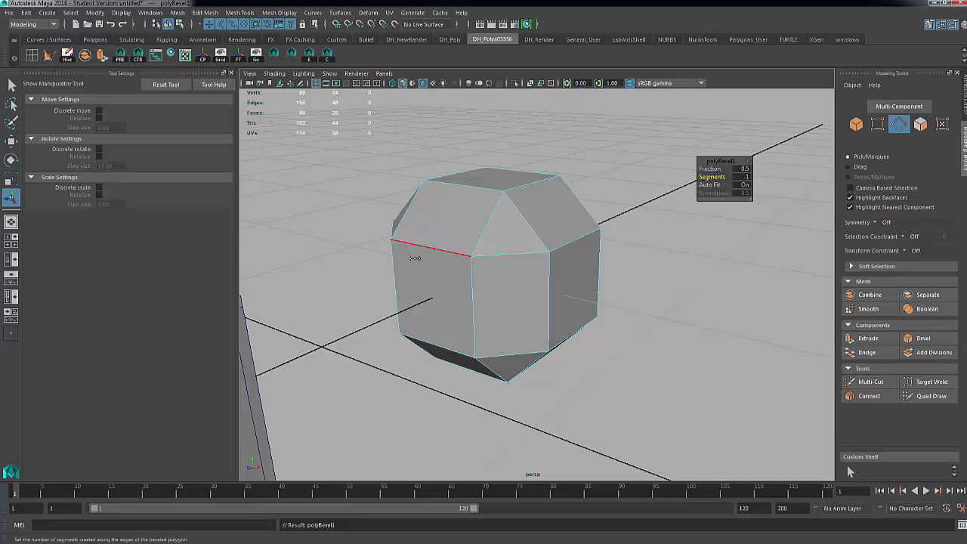
left_click_drag(716, 170, 708, 169)
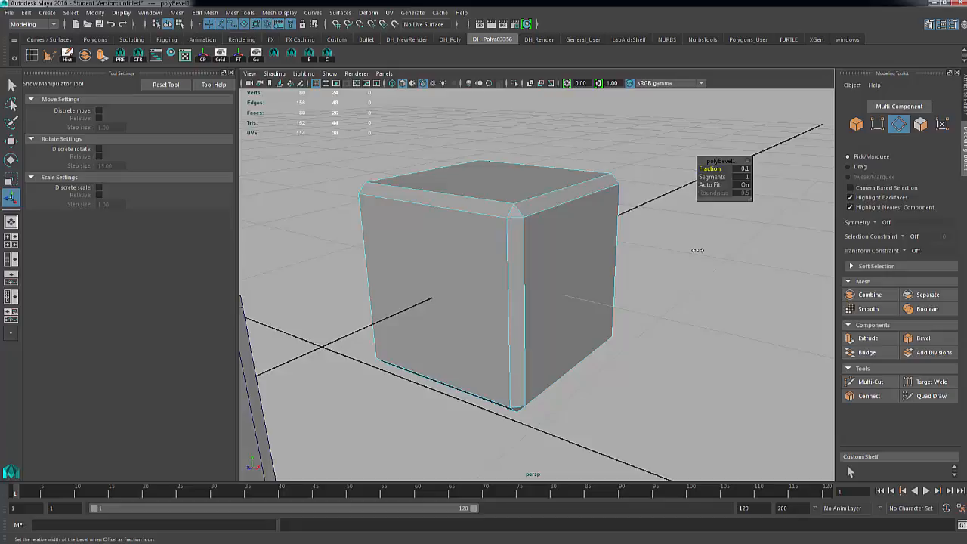
scroll(604, 261, "up", 5)
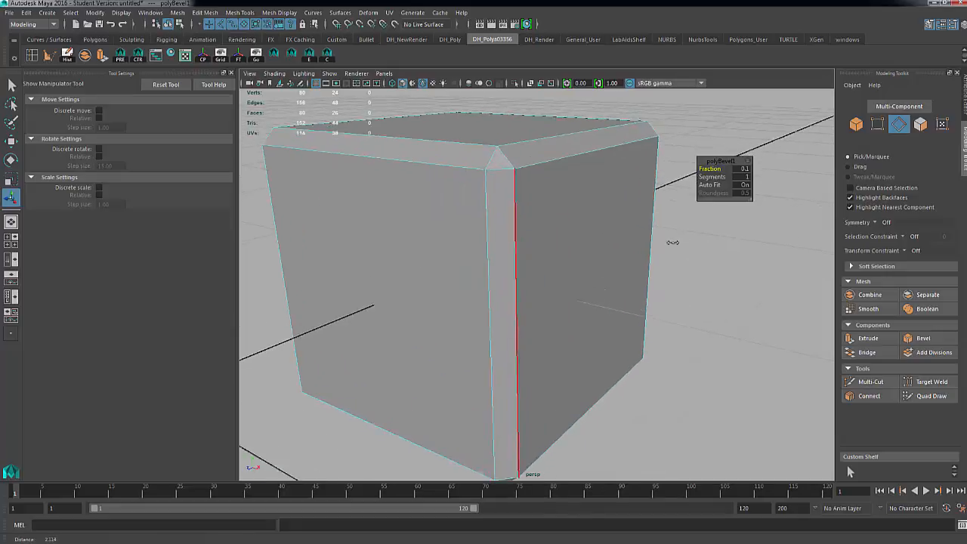
middle_click_drag(602, 254, 605, 313, "alt")
right_click_drag(567, 312, 762, 310, "alt")
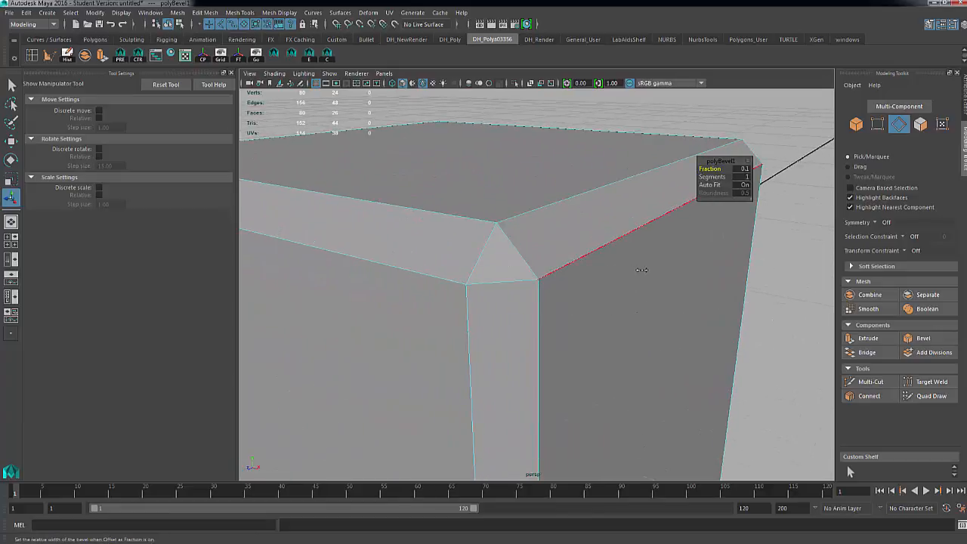
right_click_drag(642, 270, 356, 269, "alt")
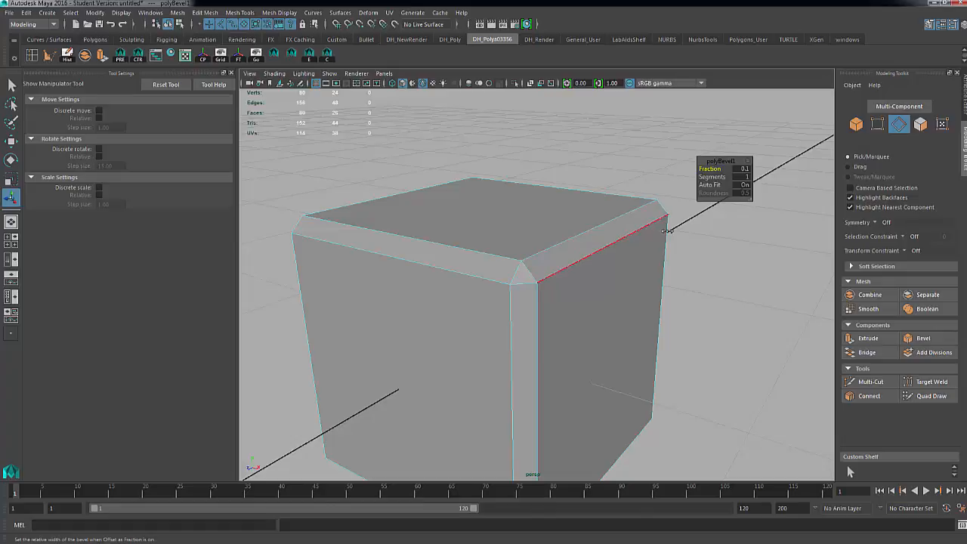
Try the all-edge bevel with 2 and 3 segments, and leave Segments at 2
left_click_drag(709, 178, 713, 179)
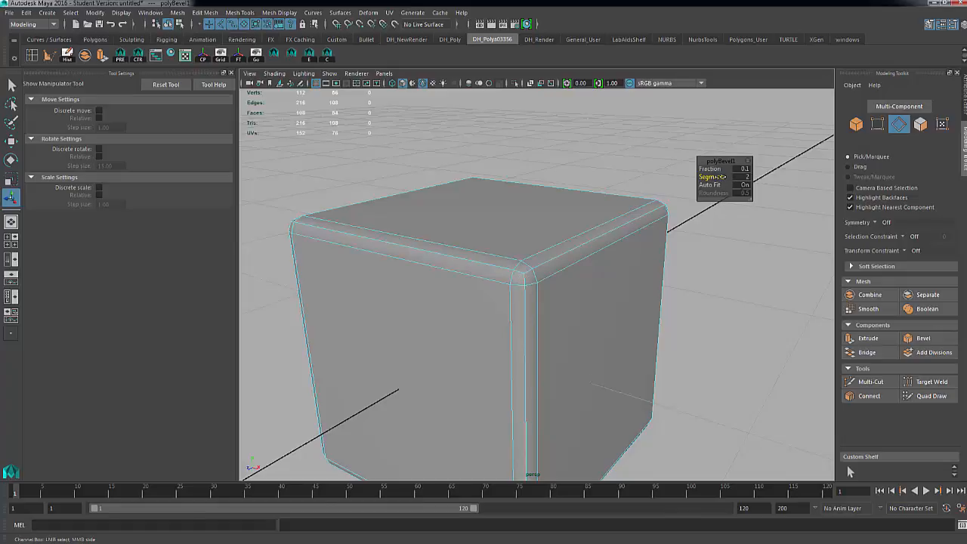
left_click_drag(722, 177, 598, 238)
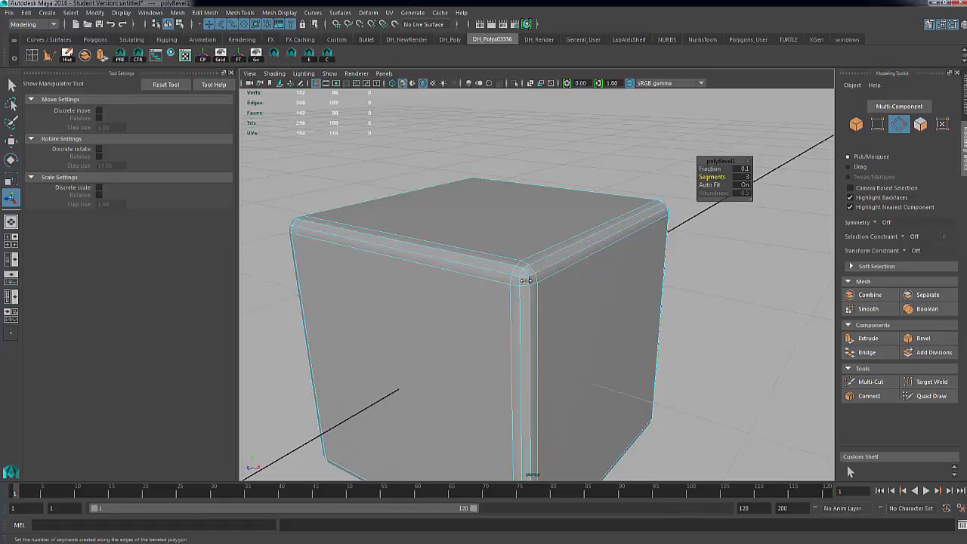
scroll(526, 281, "up", 1)
mouse_move(526, 281)
right_mouse_down("alt")
mouse_move(734, 280)
mouse_move(542, 270)
right_mouse_up("alt")
left_click_drag(543, 272, 537, 278, "alt")
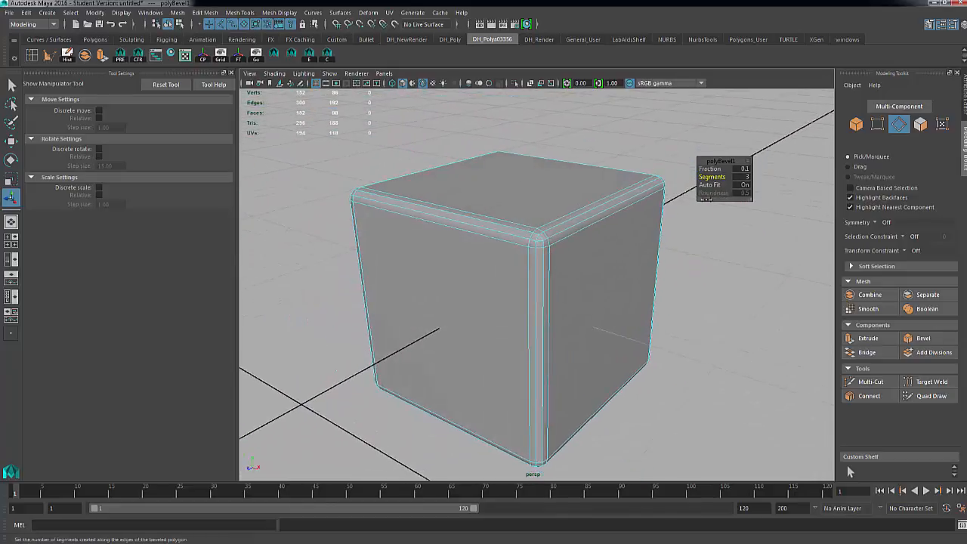
left_click_drag(720, 177, 722, 178)
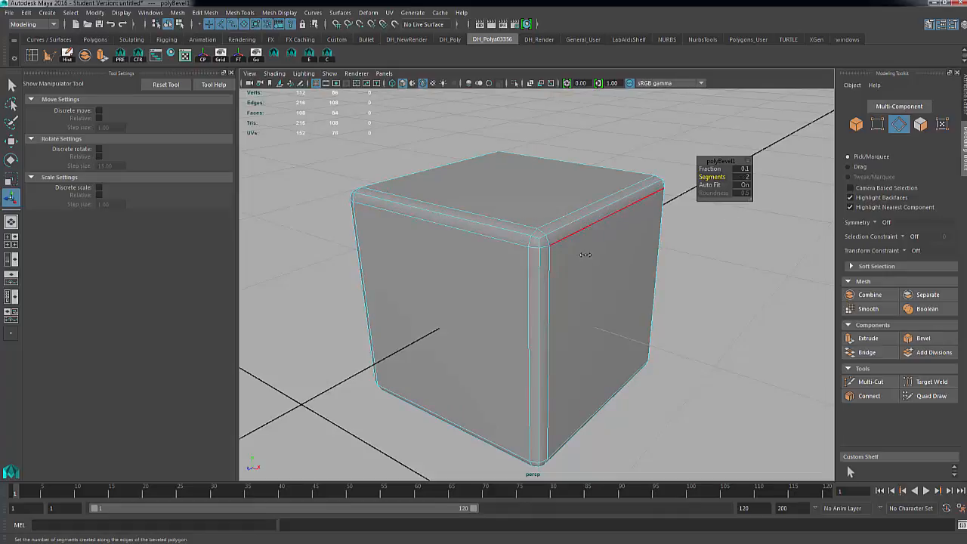
Return to object selection, render the cube with smooth mesh preview on, then close the render and turn the preview off
right_click(438, 201)
right_click_drag(438, 202, 488, 188)
key("3")
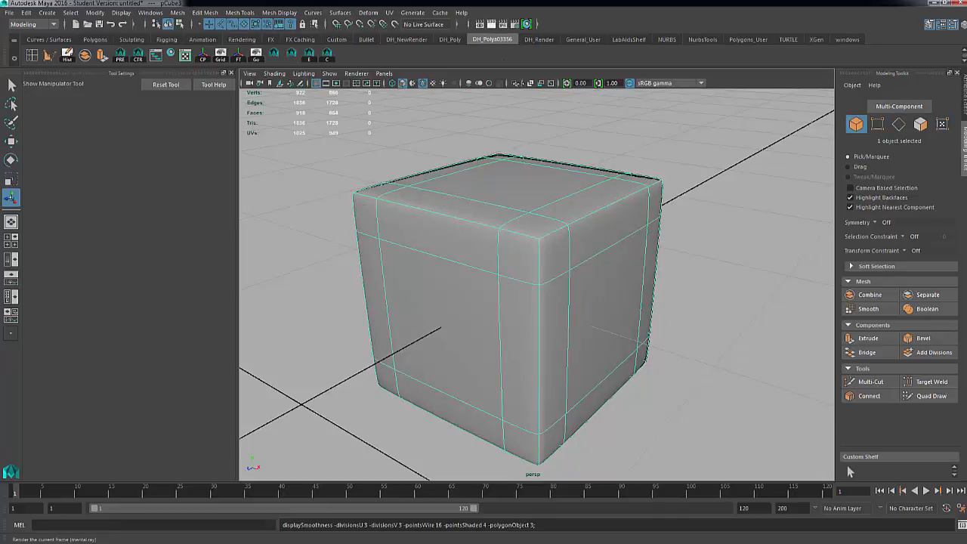
left_click(491, 24)
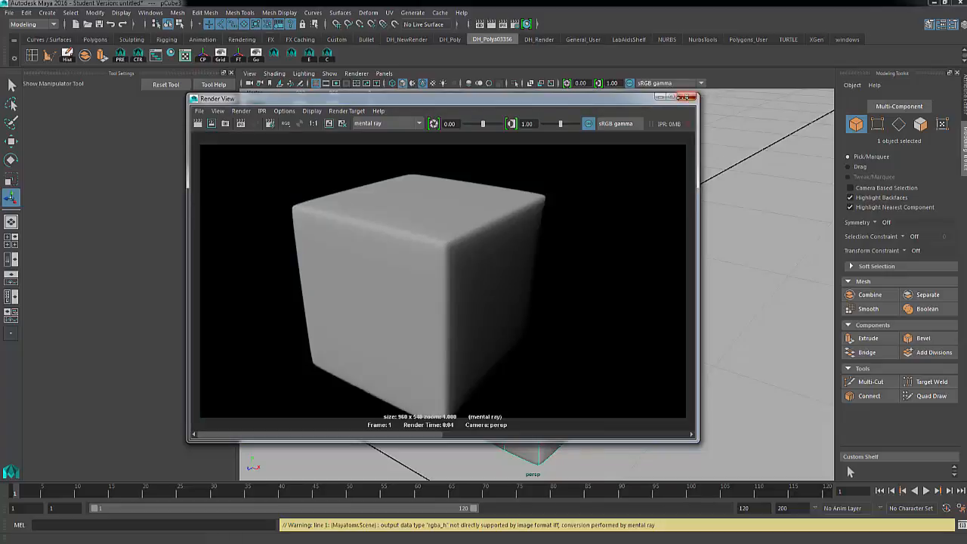
left_click(689, 96)
key("1")
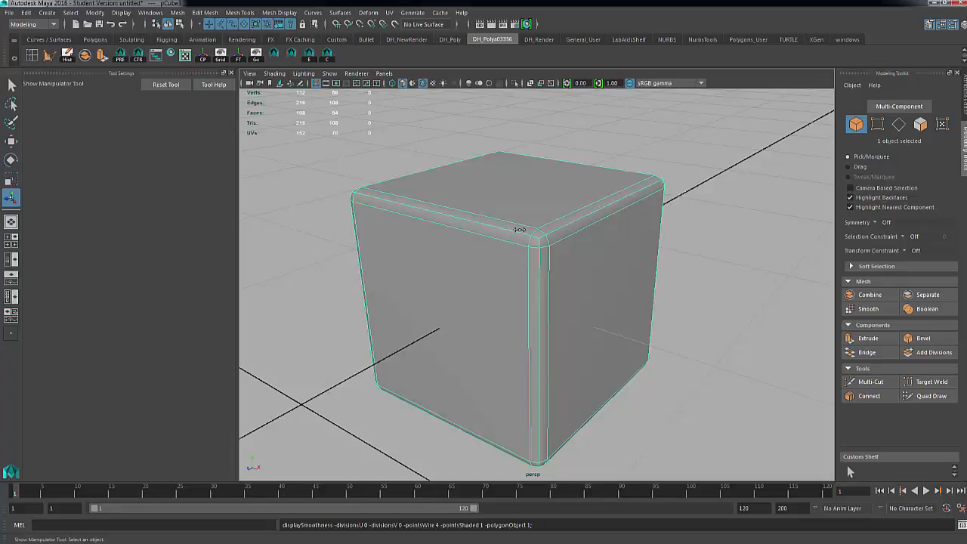
Duplicate the beveled cube and move the copy back along Z to about -2.49, clear of the original
right_click_drag(615, 244, 508, 241, "alt")
middle_click_drag(566, 241, 483, 251, "alt")
right_click_drag(483, 252, 472, 285)
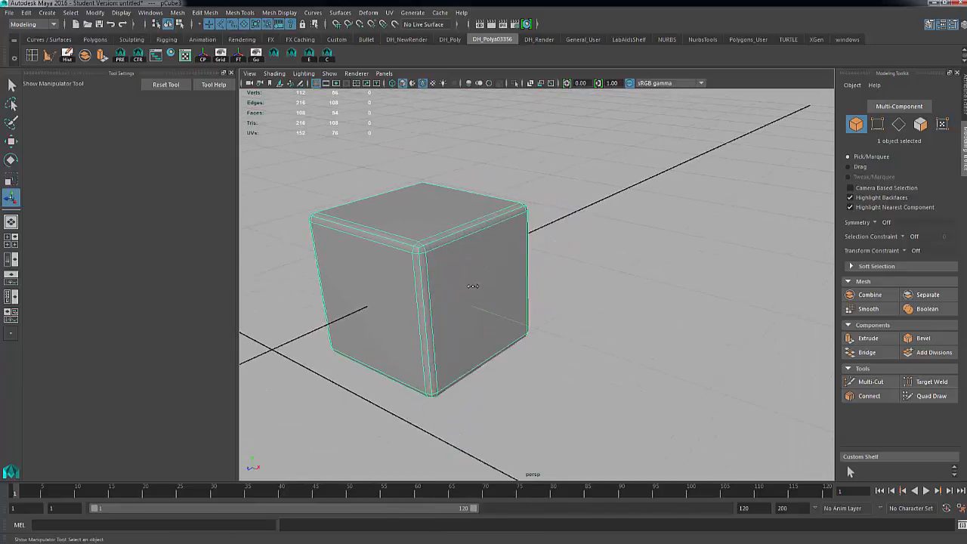
key("ctrl+d")
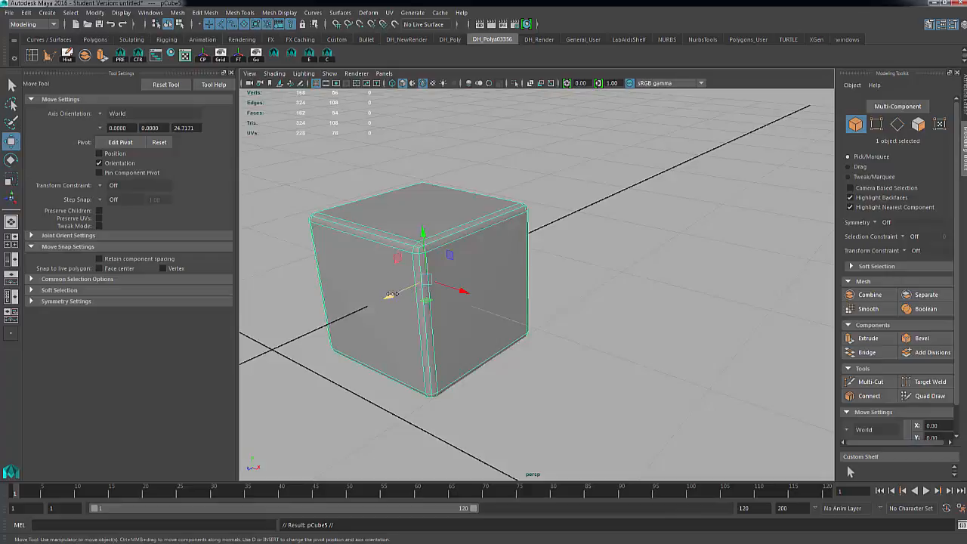
left_click_drag(390, 293, 513, 239, "shift")
right_click_drag(649, 283, 739, 302, "alt")
left_click_drag(738, 302, 717, 242, "alt")
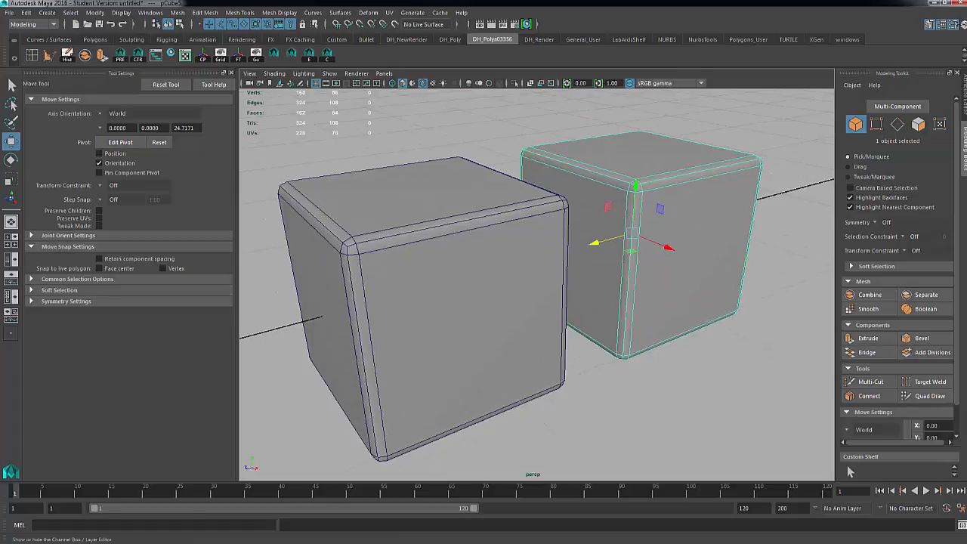
Try a Fraction of 0.25 on the original front cube's bevel in its construction history, and set it to 0.025
key("ctrl+a")
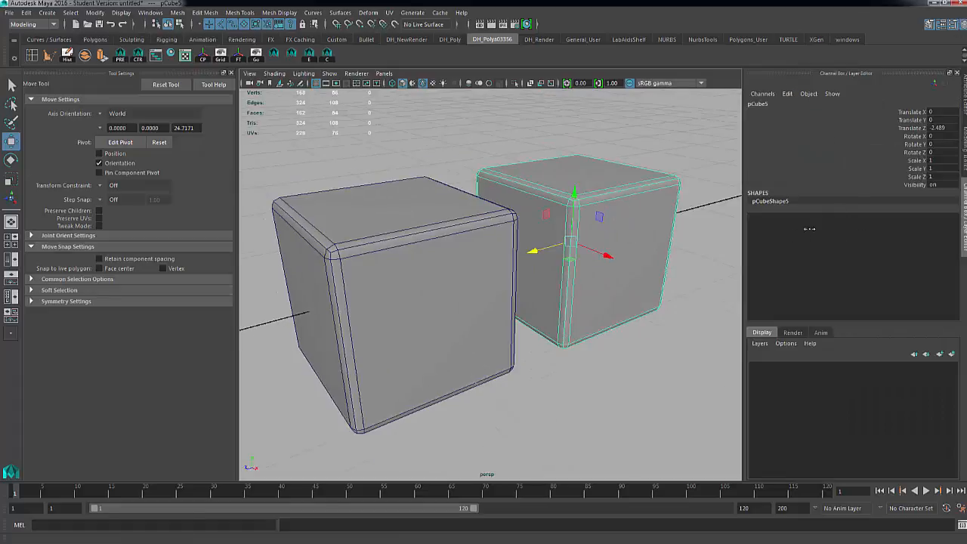
left_click(468, 286)
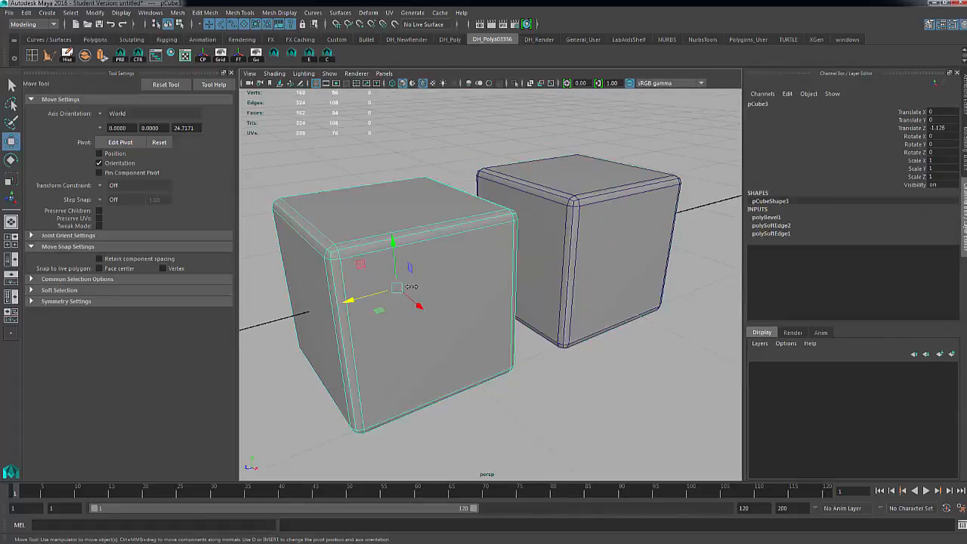
left_click(779, 217)
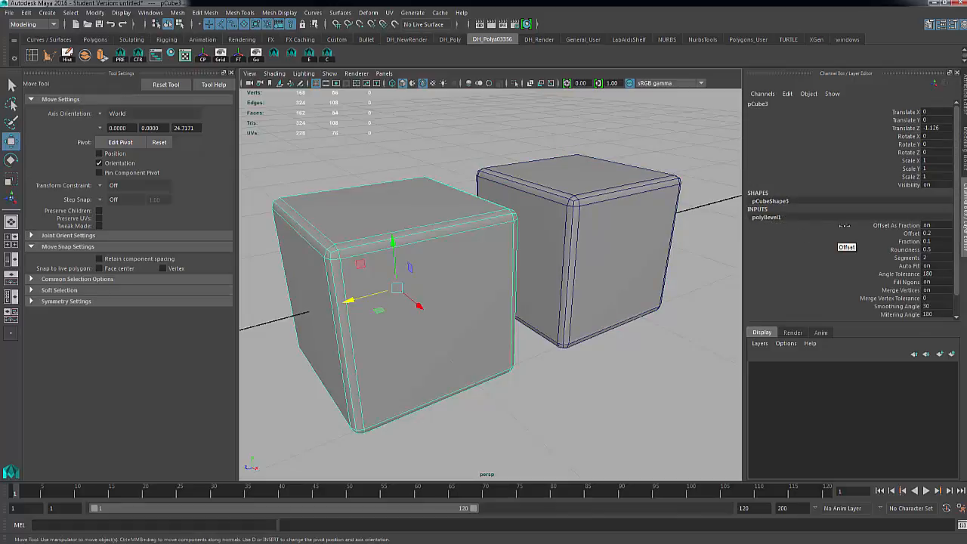
left_click(925, 241)
type(".35")
key("Return")
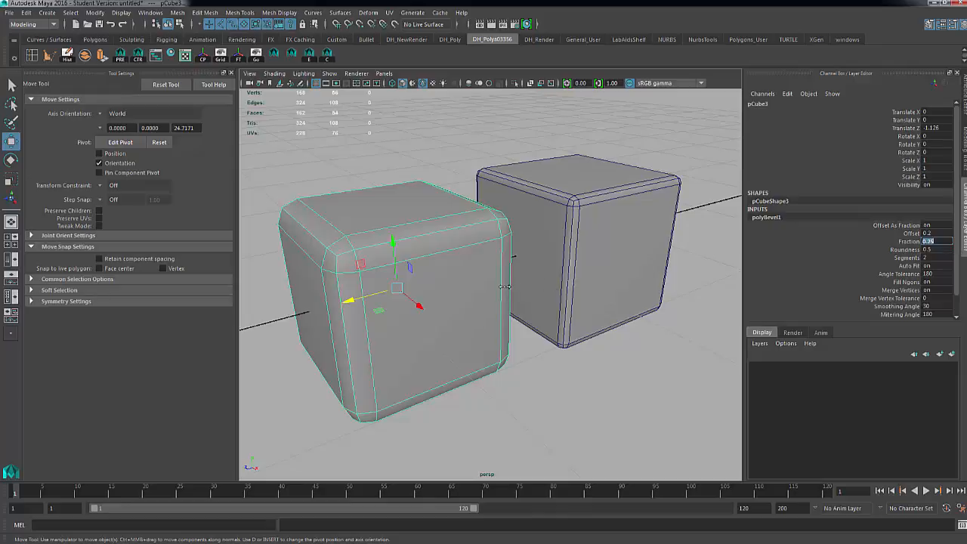
type("15")
key("Return")
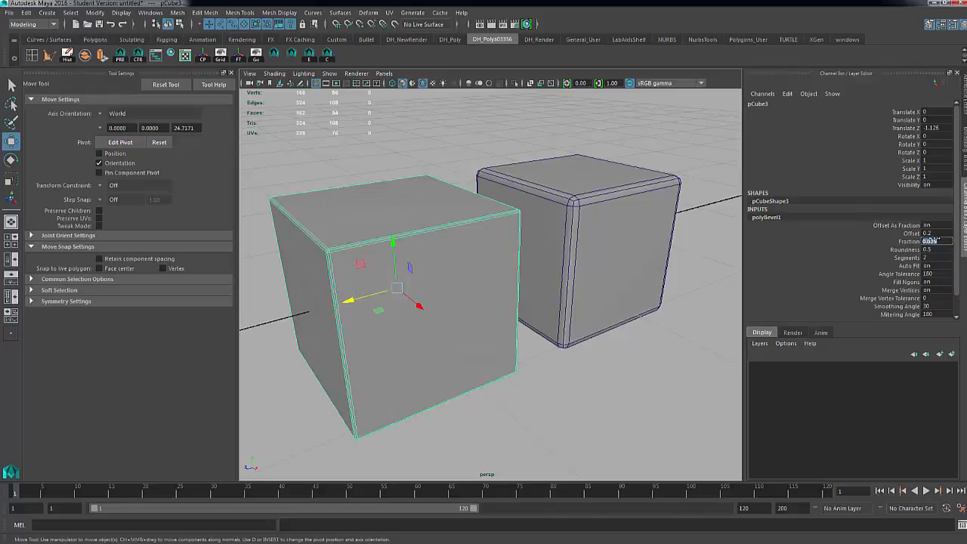
Deselect the cubes and render both in one view to compare the narrow and wide bevels
left_click(666, 334)
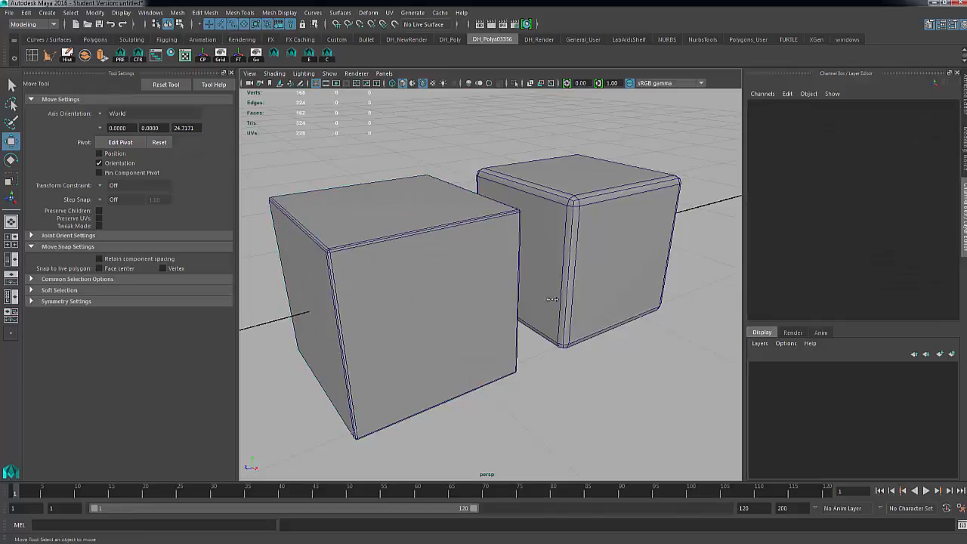
left_click_drag(438, 245, 443, 249, "alt")
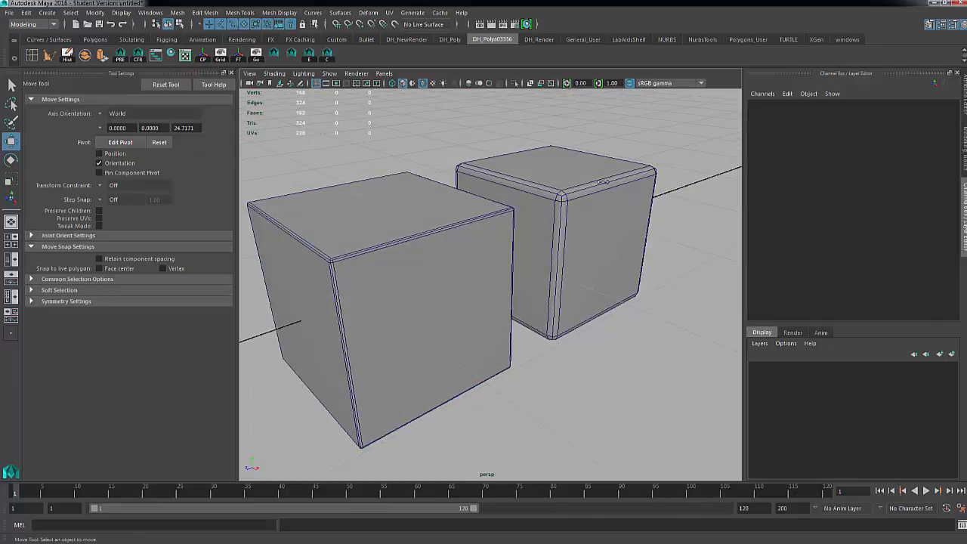
left_click_drag(483, 221, 587, 226, "alt")
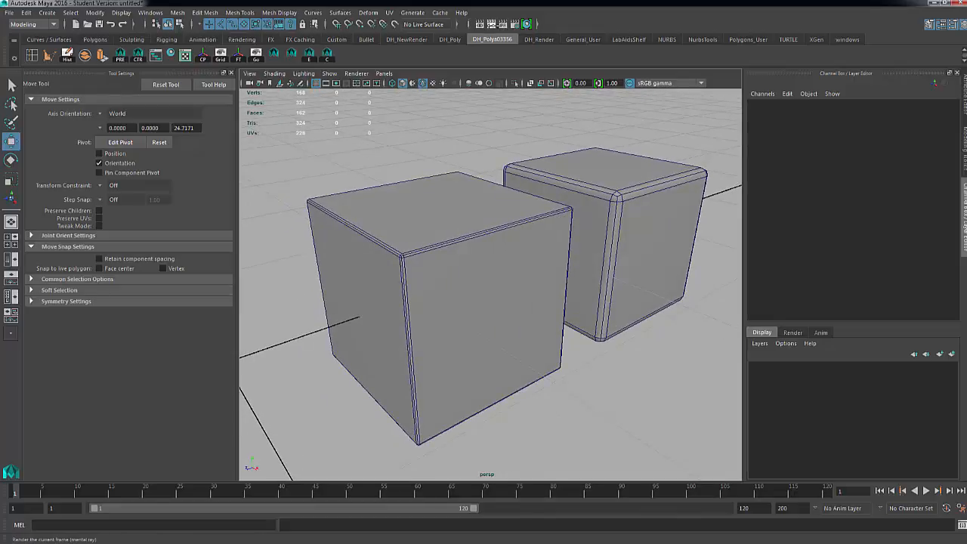
left_click(491, 24)
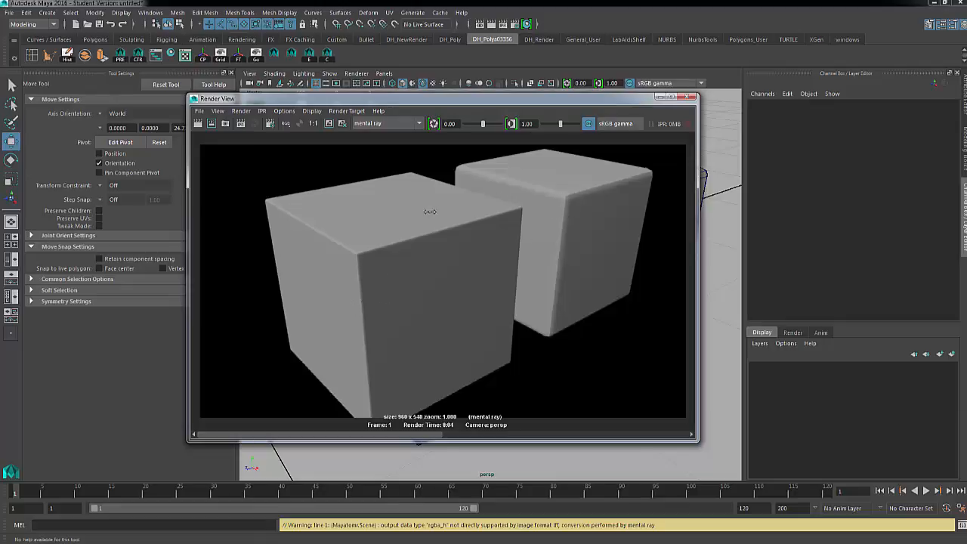
Close the cube render, render the unbeveled temple steps from a wide and a closer view, and close each render
left_click(690, 97)
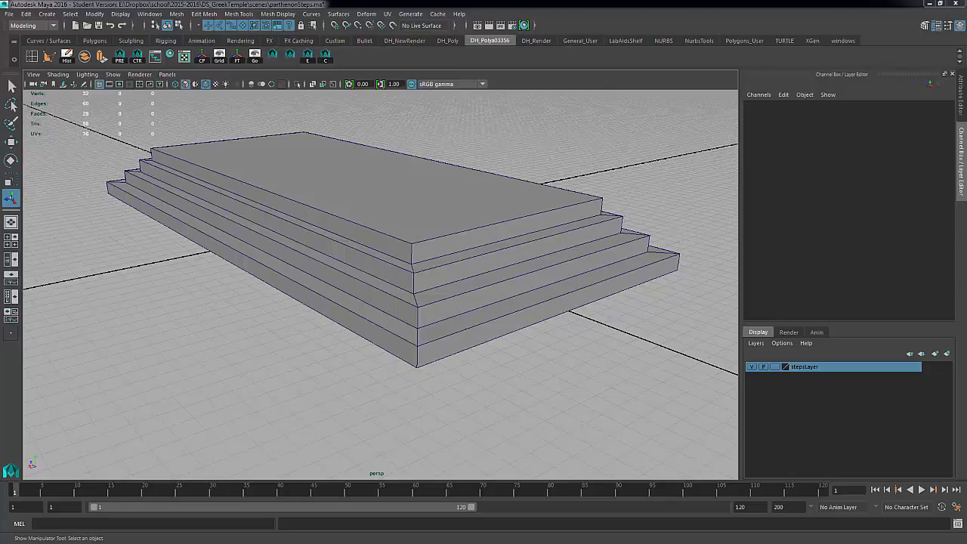
left_click_drag(267, 330, 368, 177, "alt")
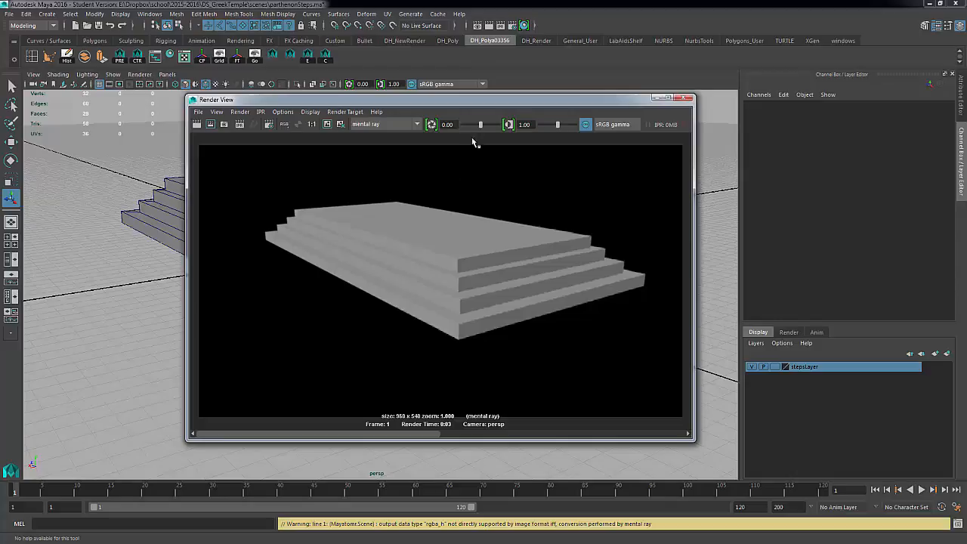
left_click(684, 98)
scroll(457, 230, "up", 8)
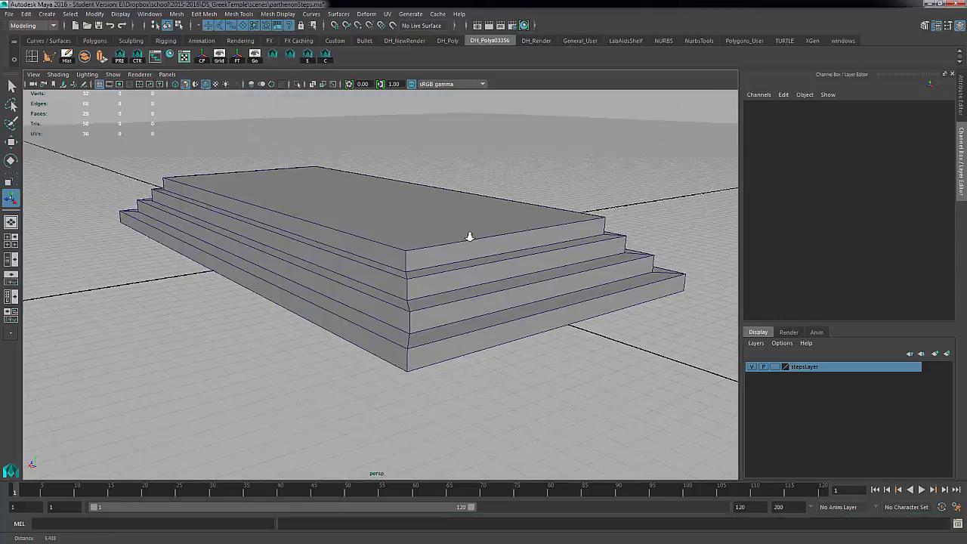
left_click(478, 25)
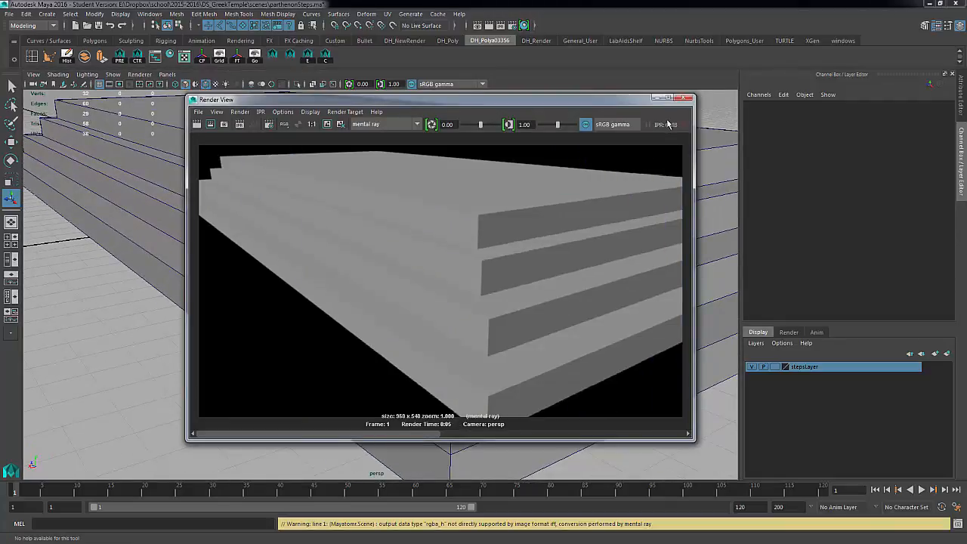
left_click(684, 98)
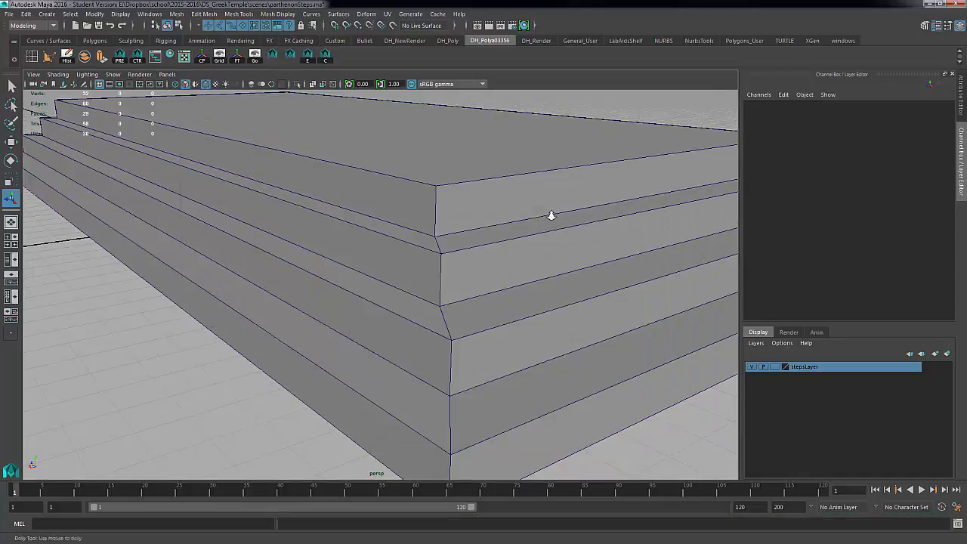
Select all edges of the temple steps in edge mode and bevel them
right_click_drag(552, 215, 419, 216, "alt")
right_click_drag(363, 197, 359, 169)
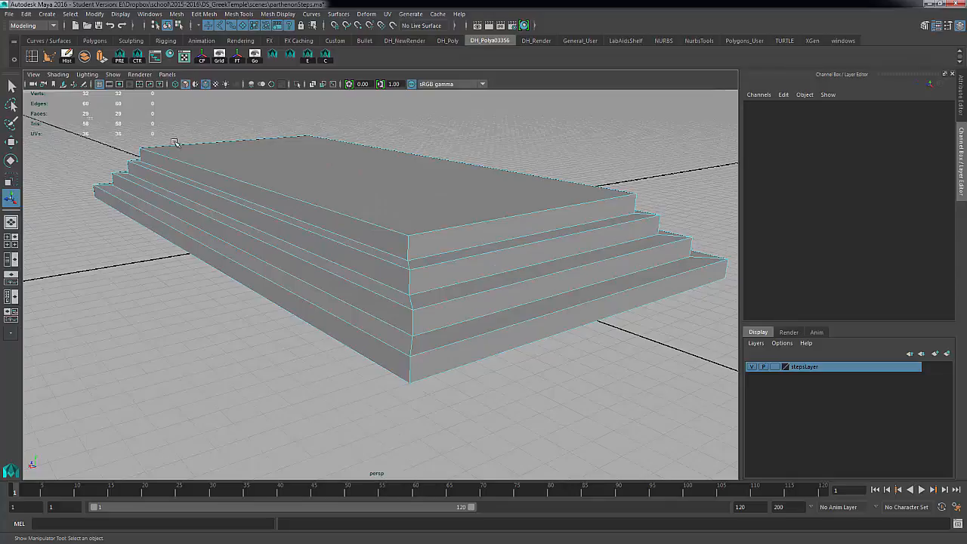
left_click_drag(87, 117, 726, 382)
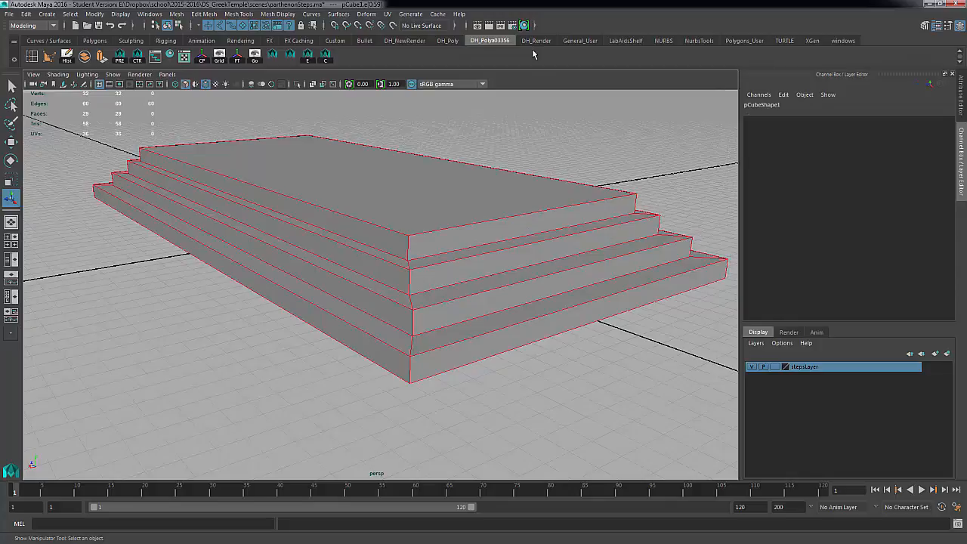
left_click(961, 26)
left_click(925, 26)
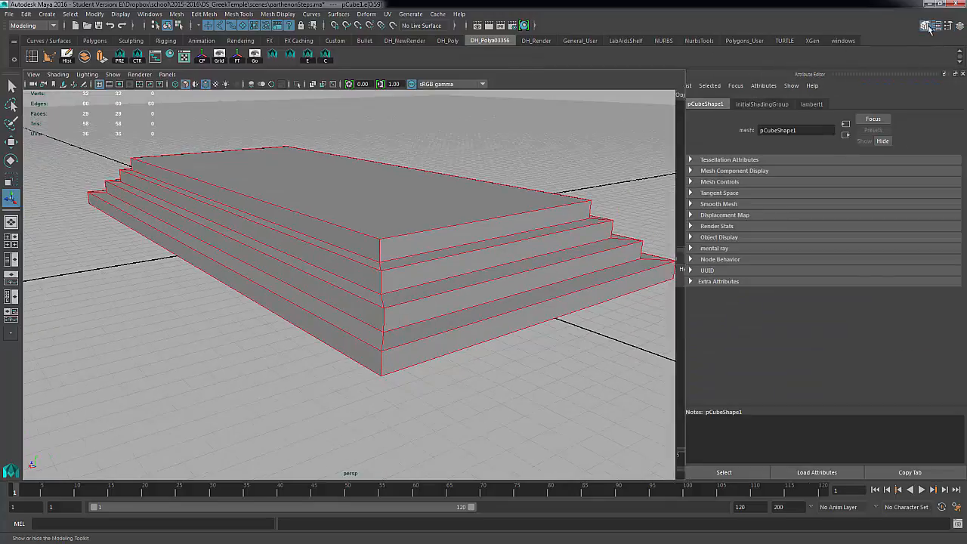
left_click(916, 338)
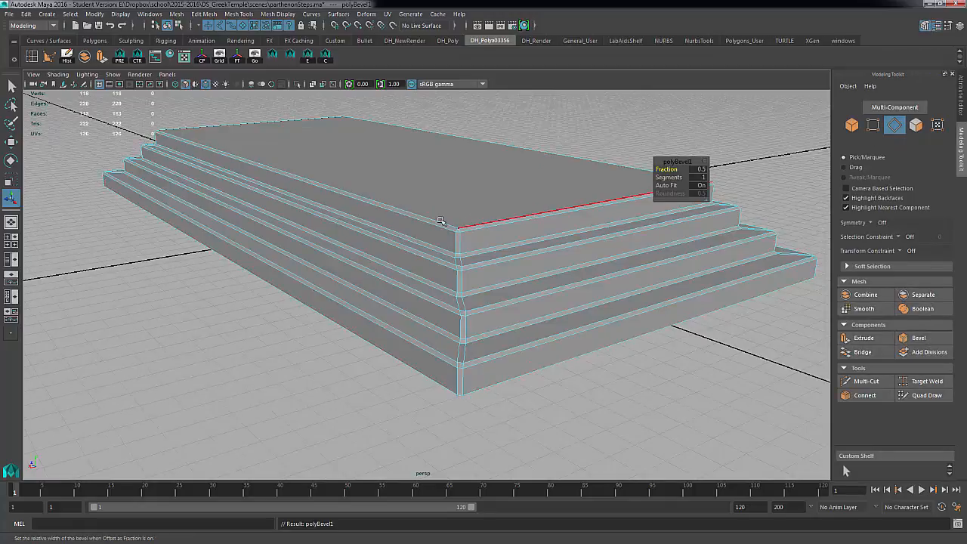
Inspect the beveled corner of the steps and set the bevel's Segments to 2
right_click_drag(443, 219, 556, 208, "alt")
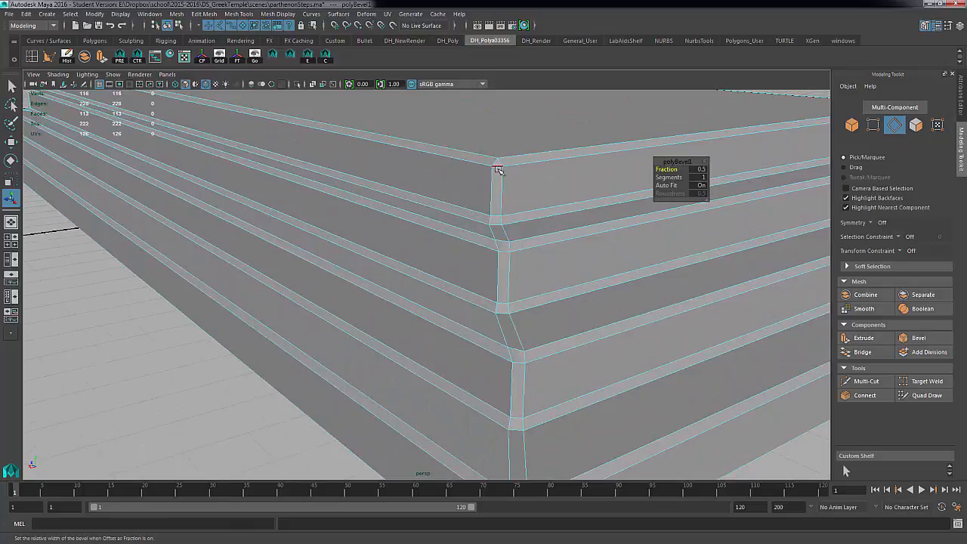
right_click_drag(551, 219, 475, 244, "alt")
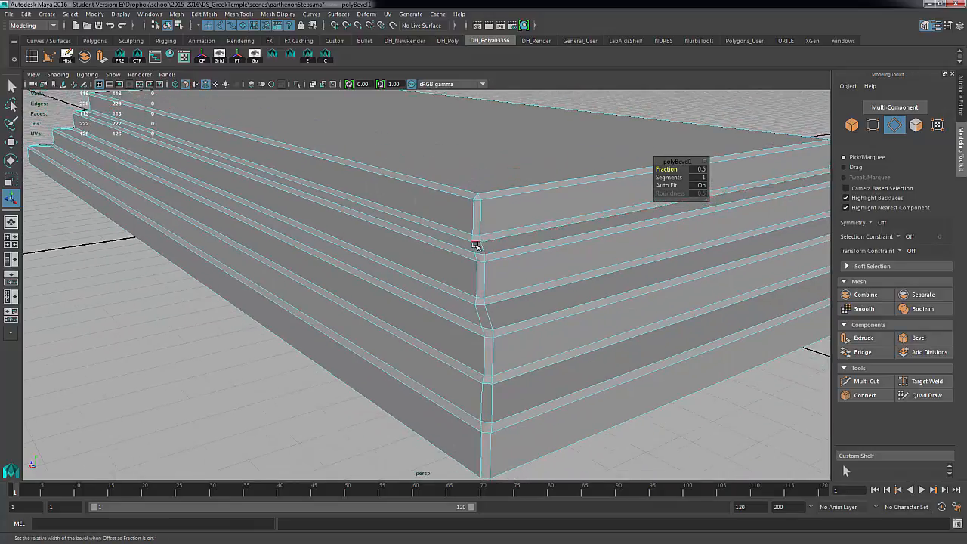
left_click(697, 178)
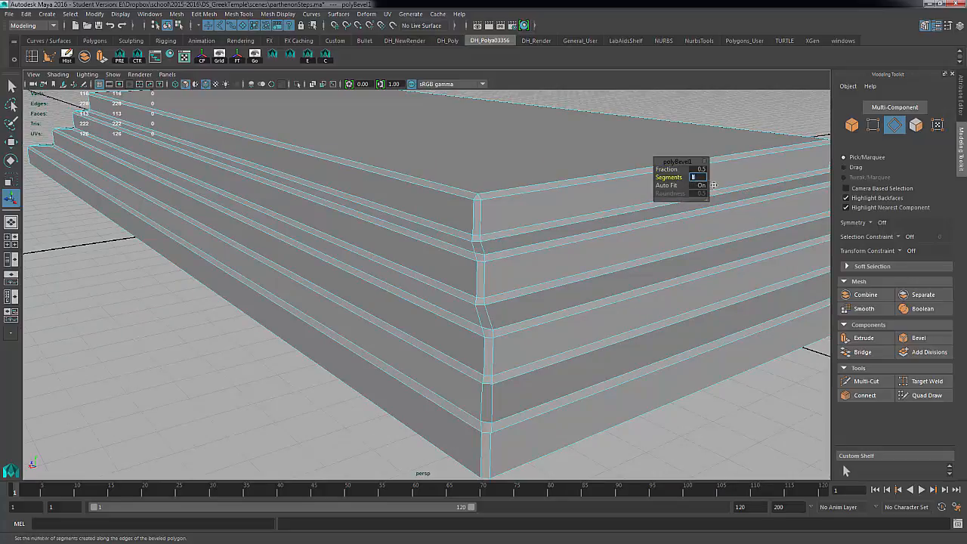
type("2")
key("Return")
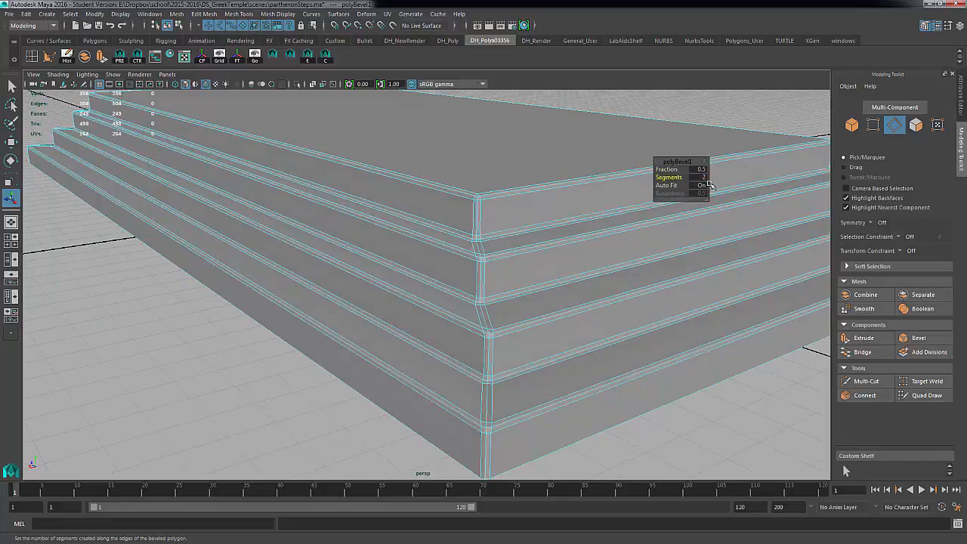
Return to object selection, render the beveled steps with smooth mesh preview on, and close the render
key("F8")
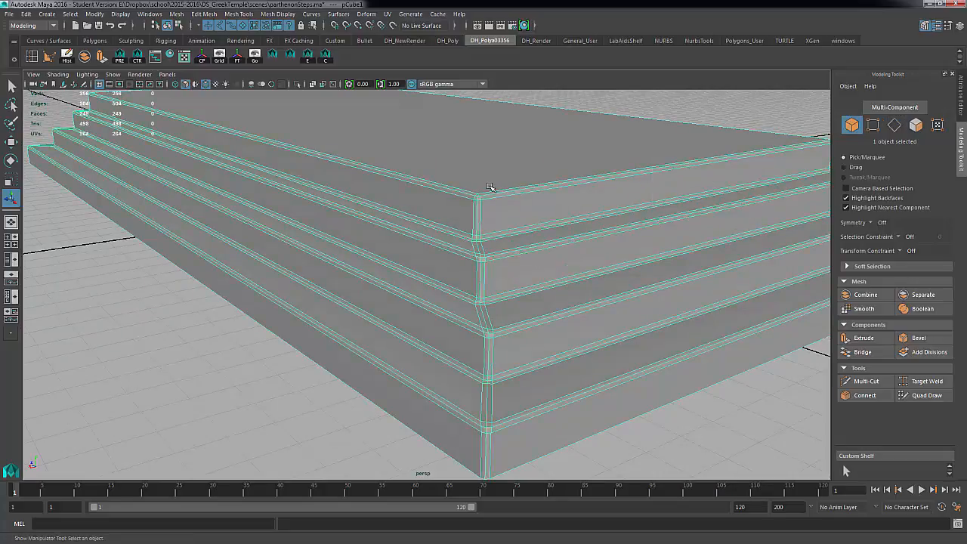
key("3")
left_click(490, 26)
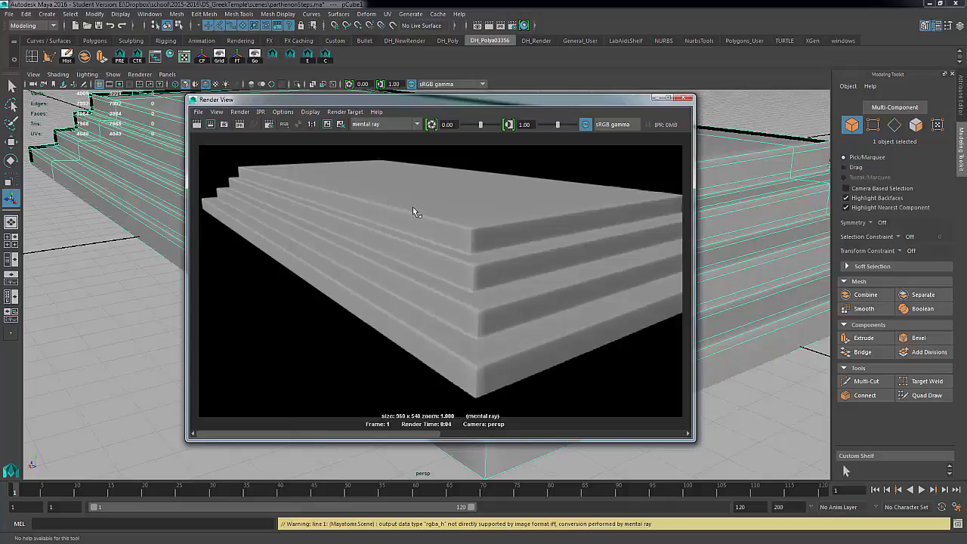
left_click(686, 97)
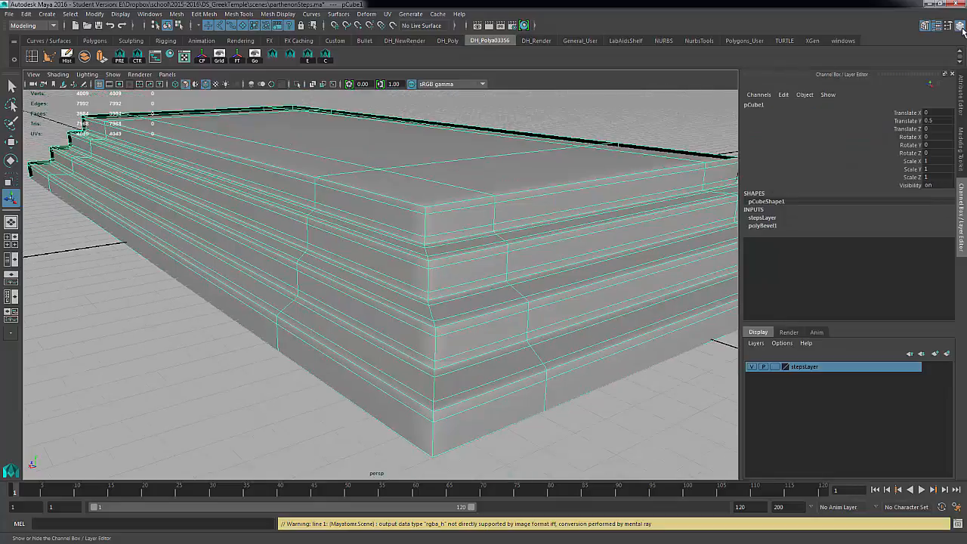
Turn off the smooth preview and set the steps' bevel Fraction to 0.2 in the construction history
left_click(960, 28)
key("1")
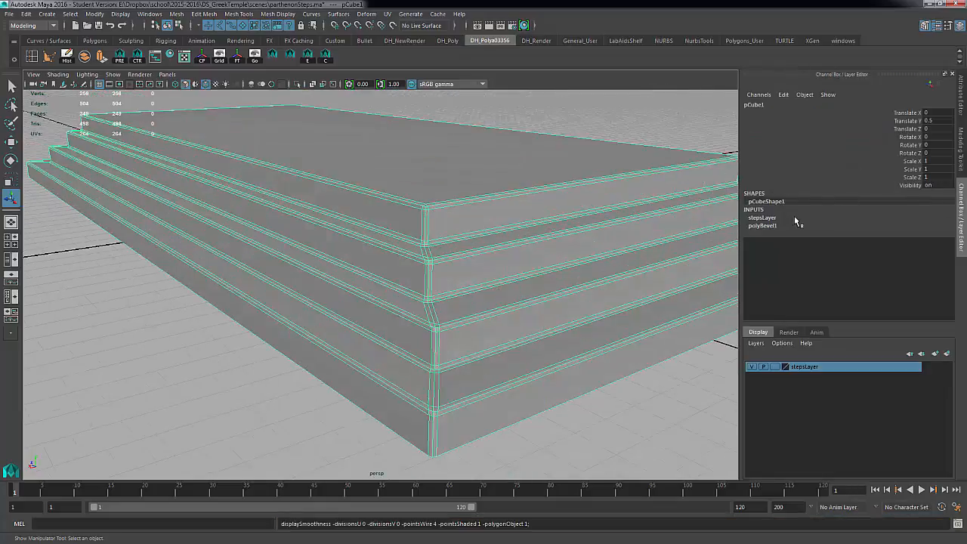
left_click(765, 225)
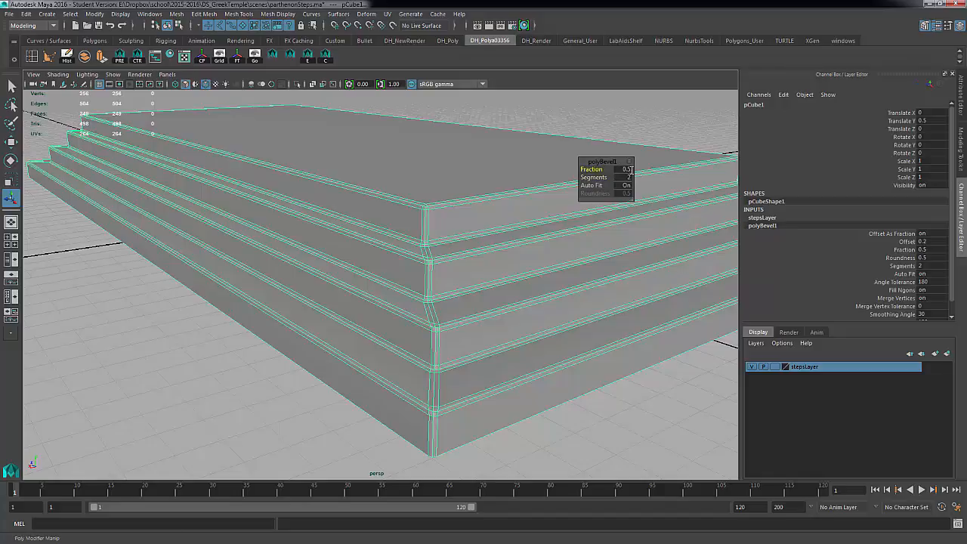
left_click_drag(627, 170, 591, 169)
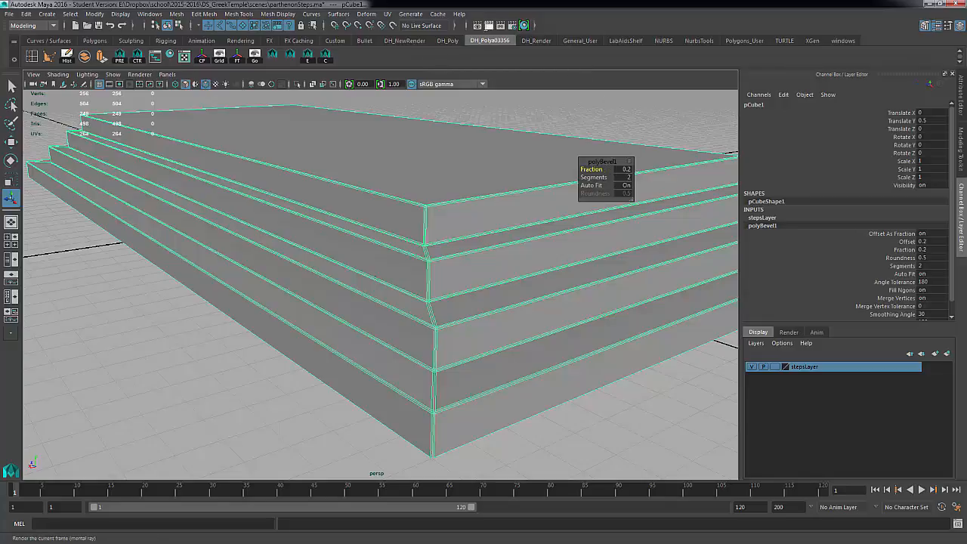
Reopen the render view, remove the stored cube image, and keep the current render of the steps for comparison
left_click(477, 25)
left_click(480, 193)
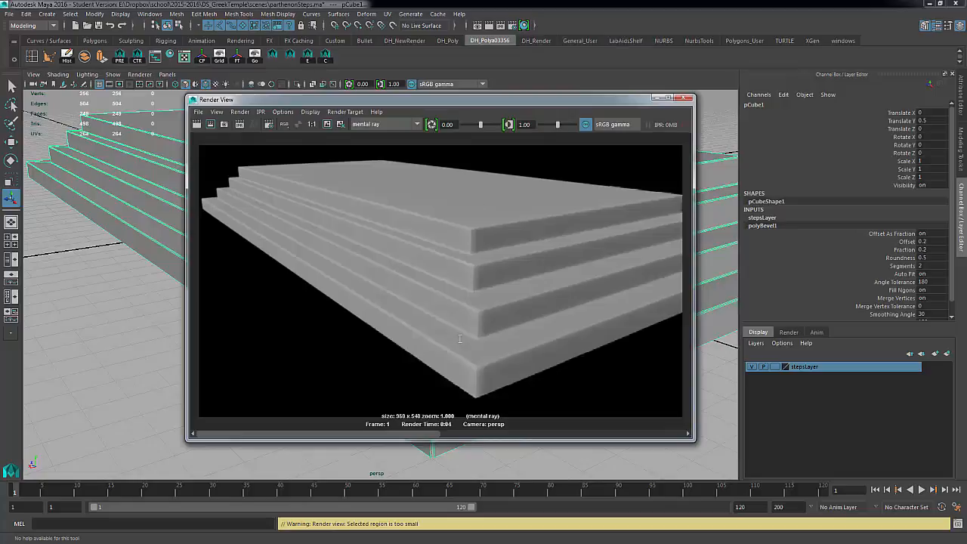
left_click_drag(435, 433, 625, 443)
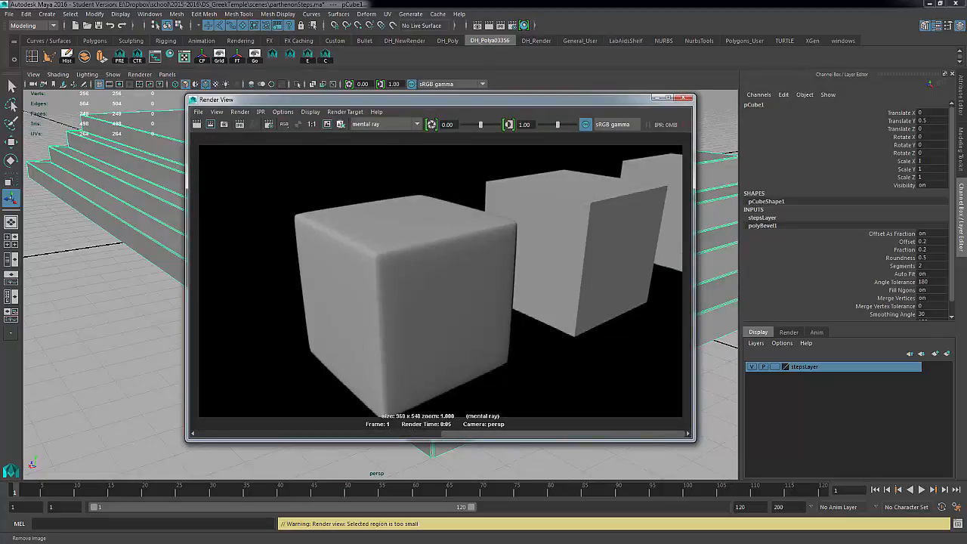
left_click(340, 124)
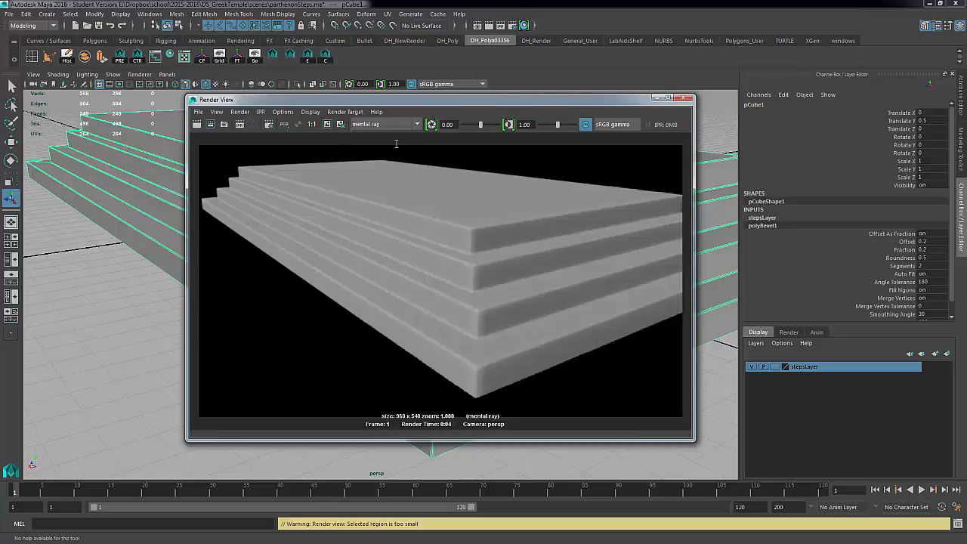
left_click(329, 126)
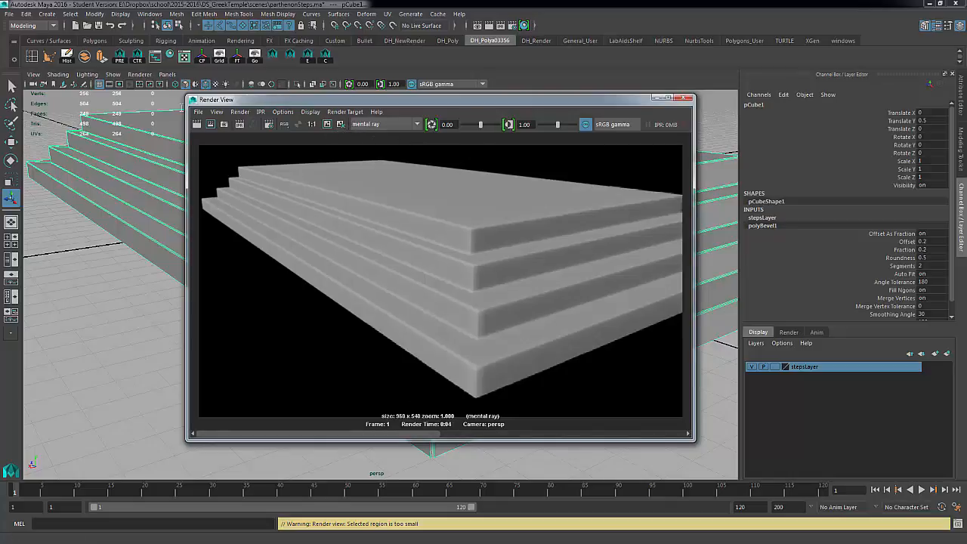
Render the steps with the narrower bevel and compare the result with the kept image
left_click(196, 124)
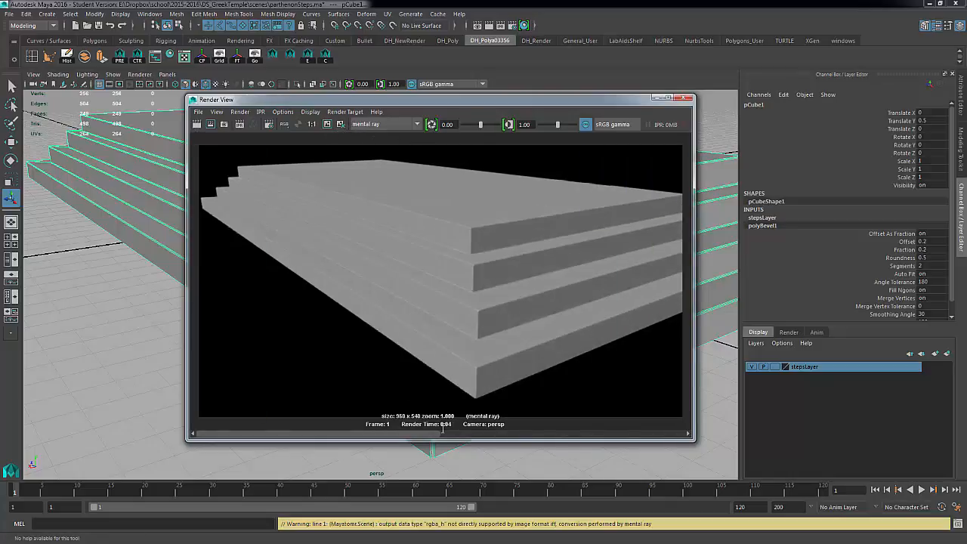
left_click(510, 434)
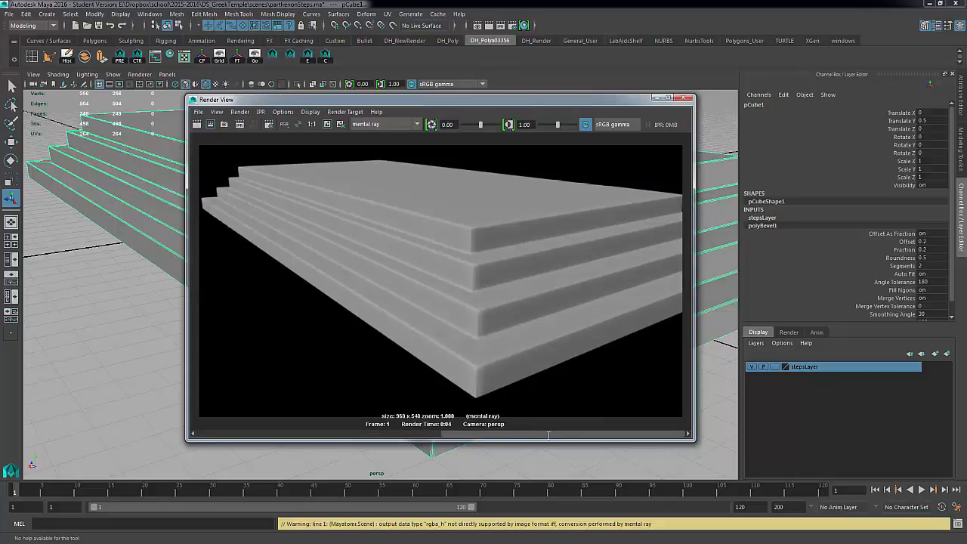
left_click_drag(548, 434, 462, 433)
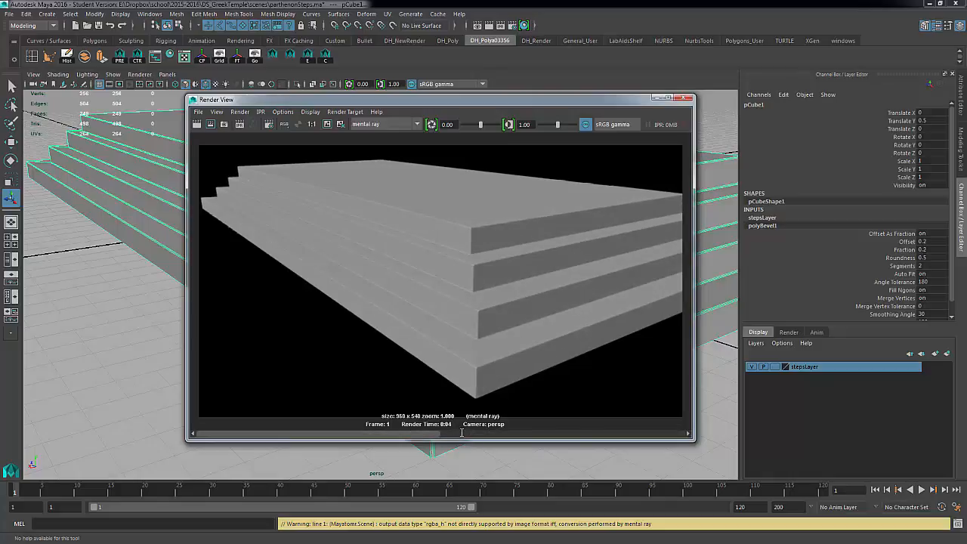